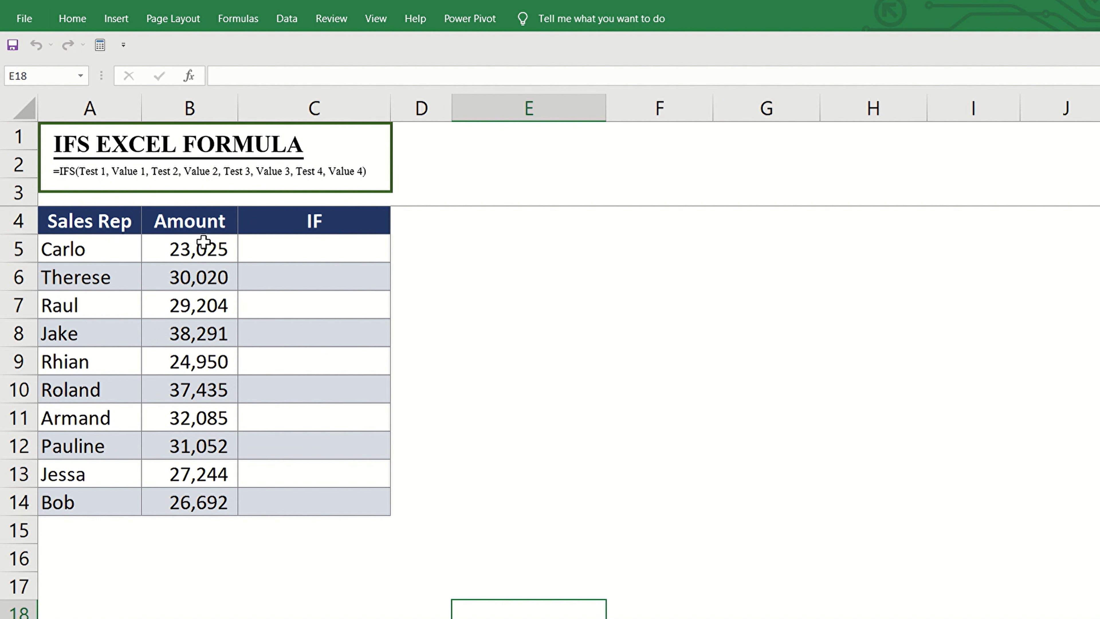
Step: Select cell C5 in the IF column, then move to the next worksheet with the criteria table
click(121, 221)
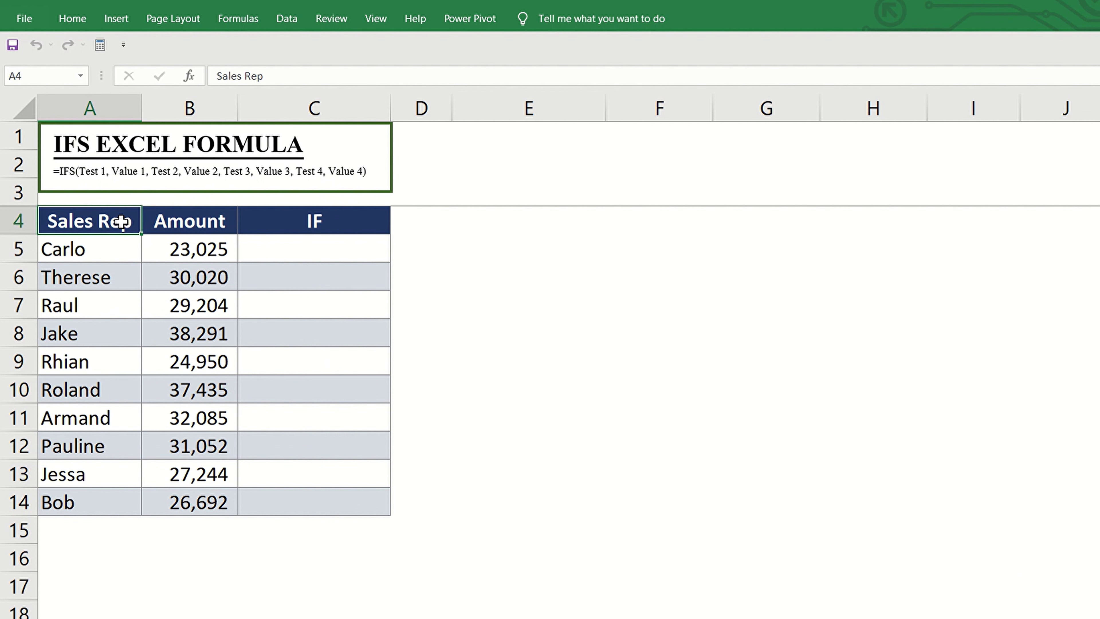
click(296, 248)
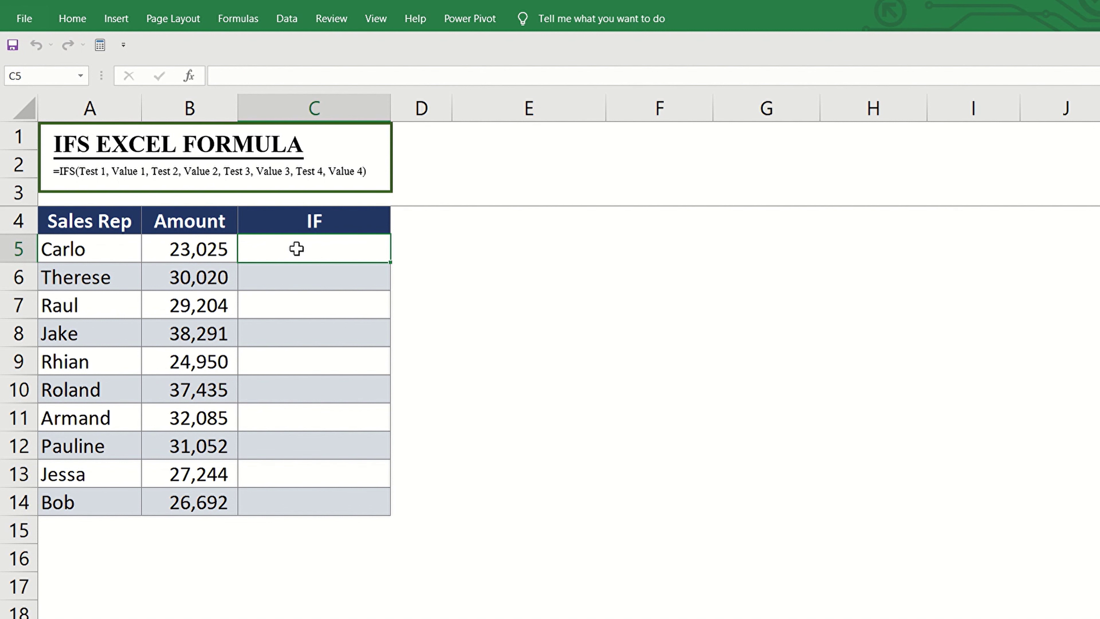
key(ctrl+Page_Down)
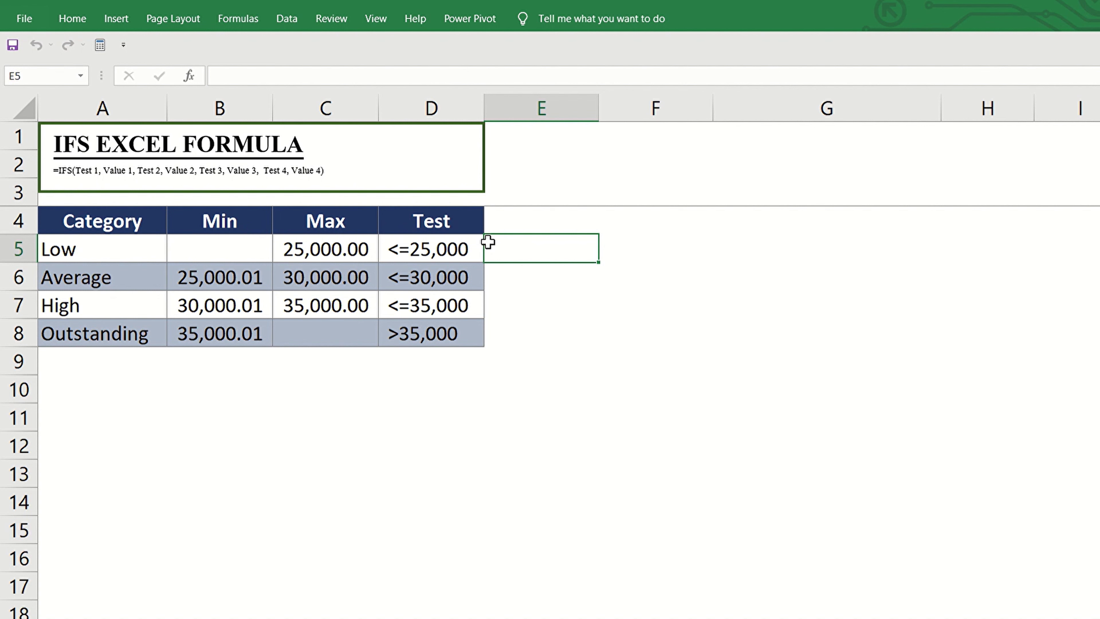
Step: Copy the criteria table A4:D8 from the criteria sheet
click(481, 251)
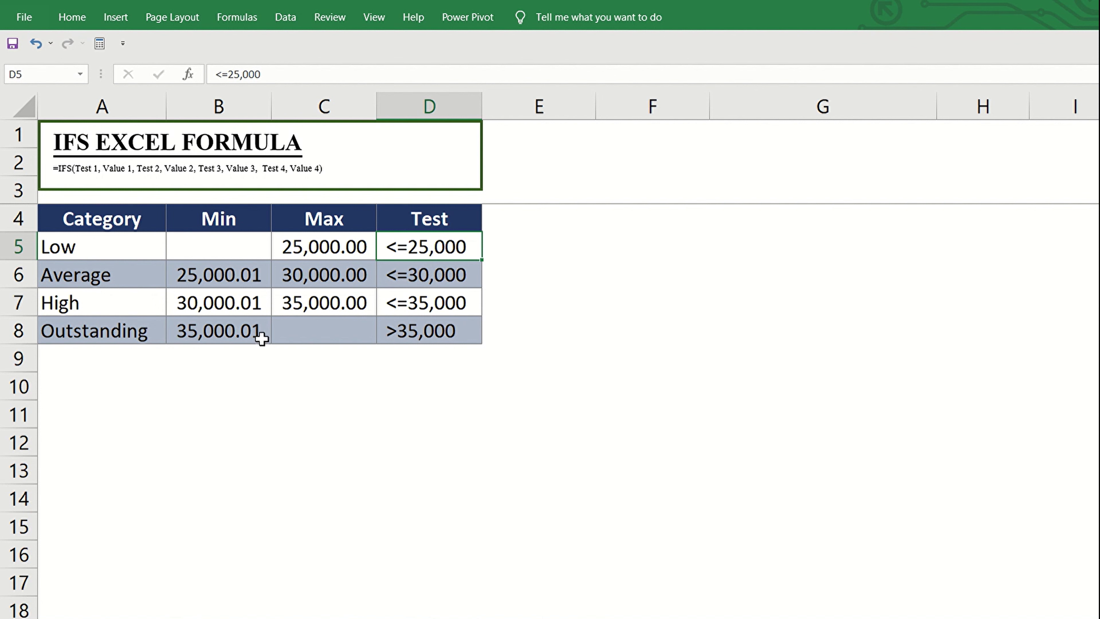
click(408, 341)
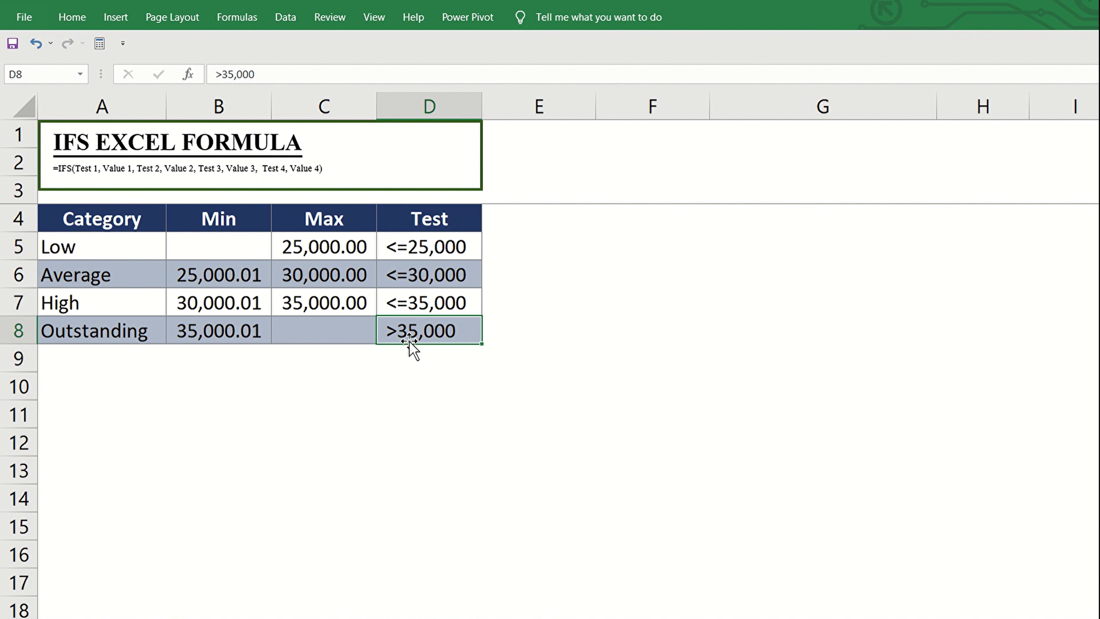
key(ctrl+shift+Up)
key(shift+Left)
key(shift+Left)
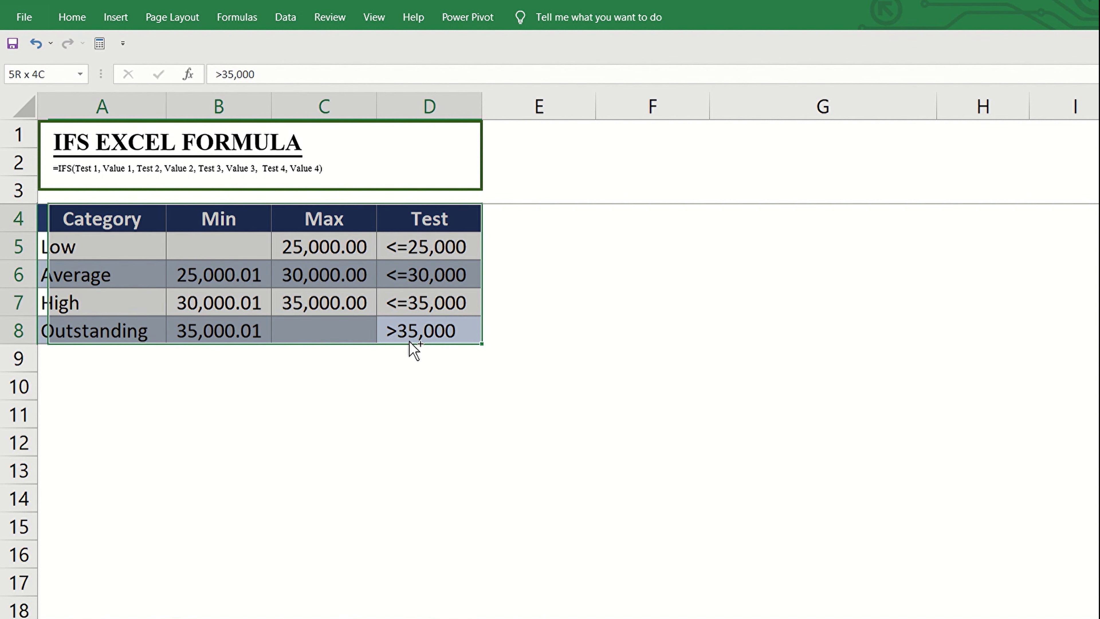
key(ctrl+c)
Step: Paste the table at E10 on the Sales Rep sheet and return to cell C5
key(ctrl+Page_Down)
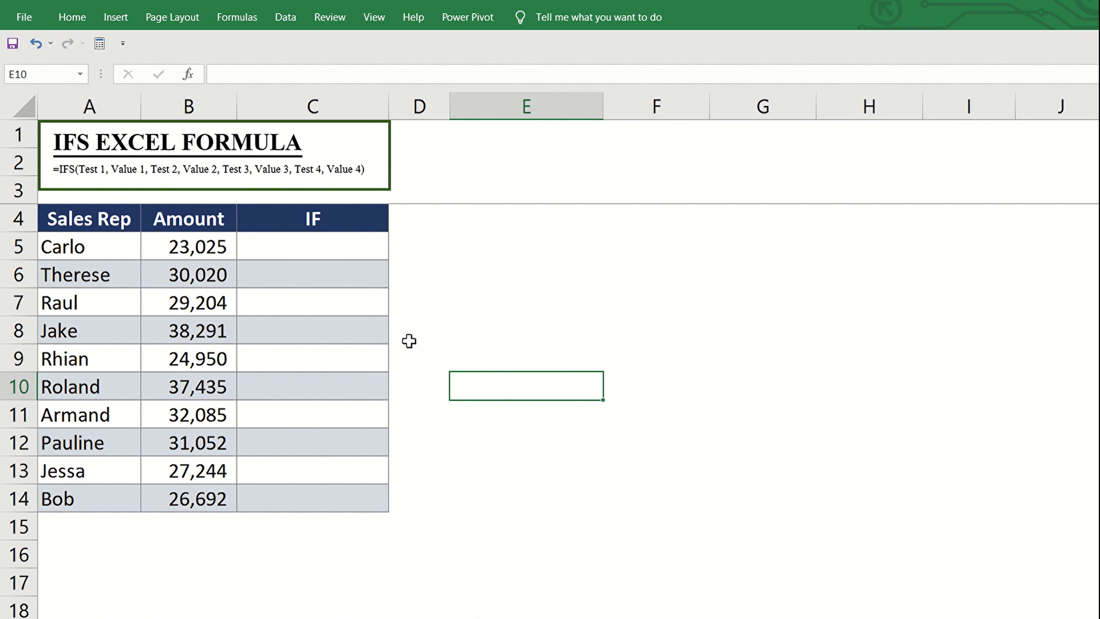
key(ctrl+v)
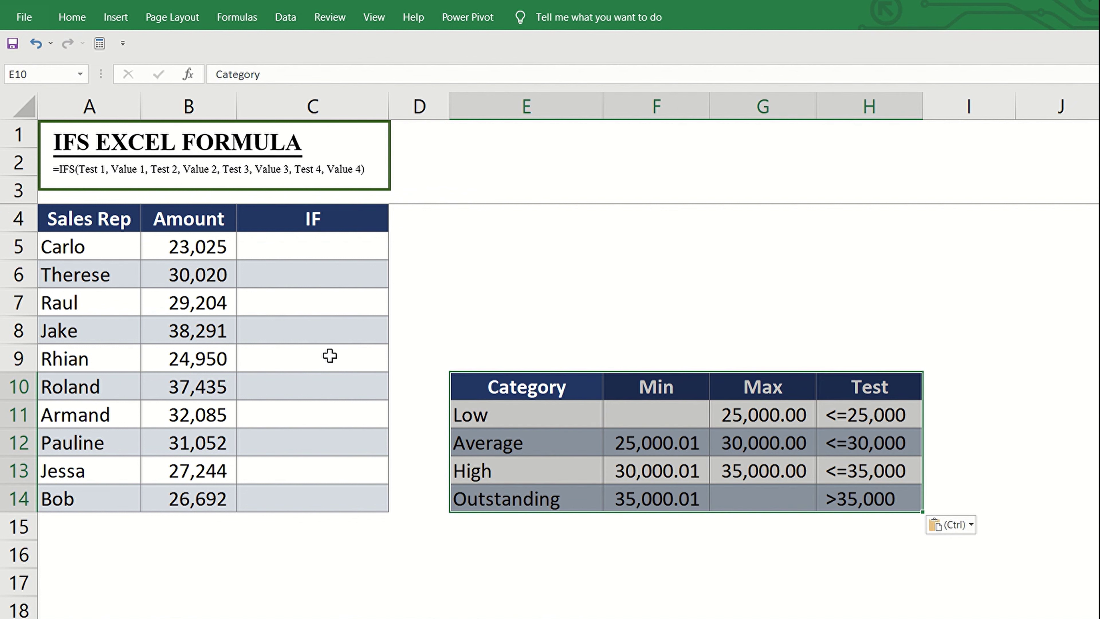
click(311, 328)
key(Up)
key(Up)
key(Up)
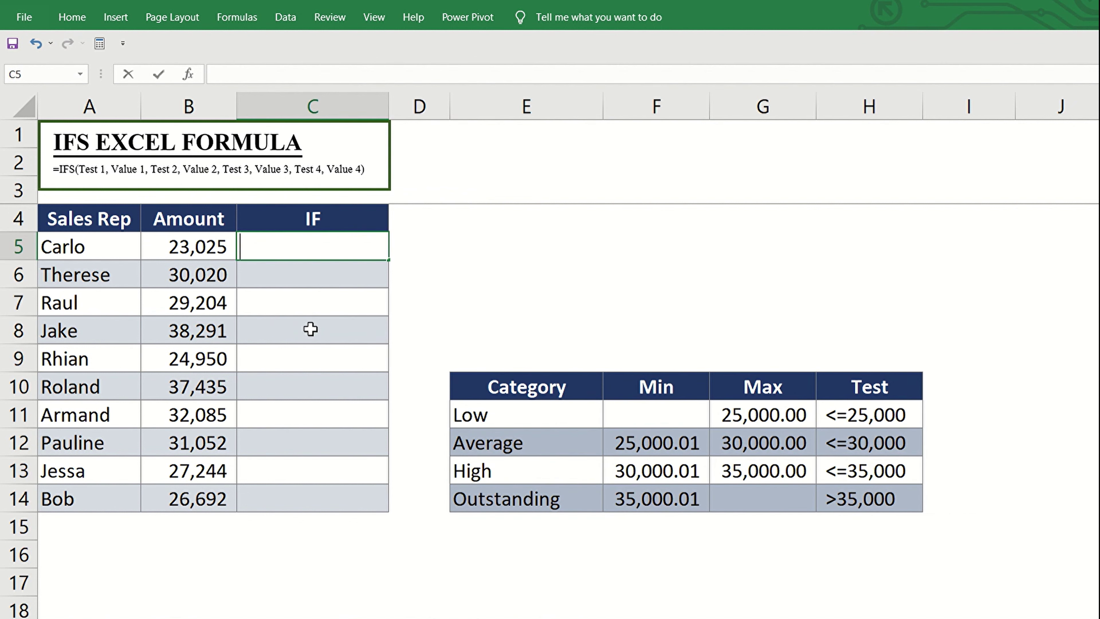
Step: Enter =IFS(B5<=25000,"LOW",B5<=30000,"AVERAGE", in C5 as the first two tests
text(=IFS()
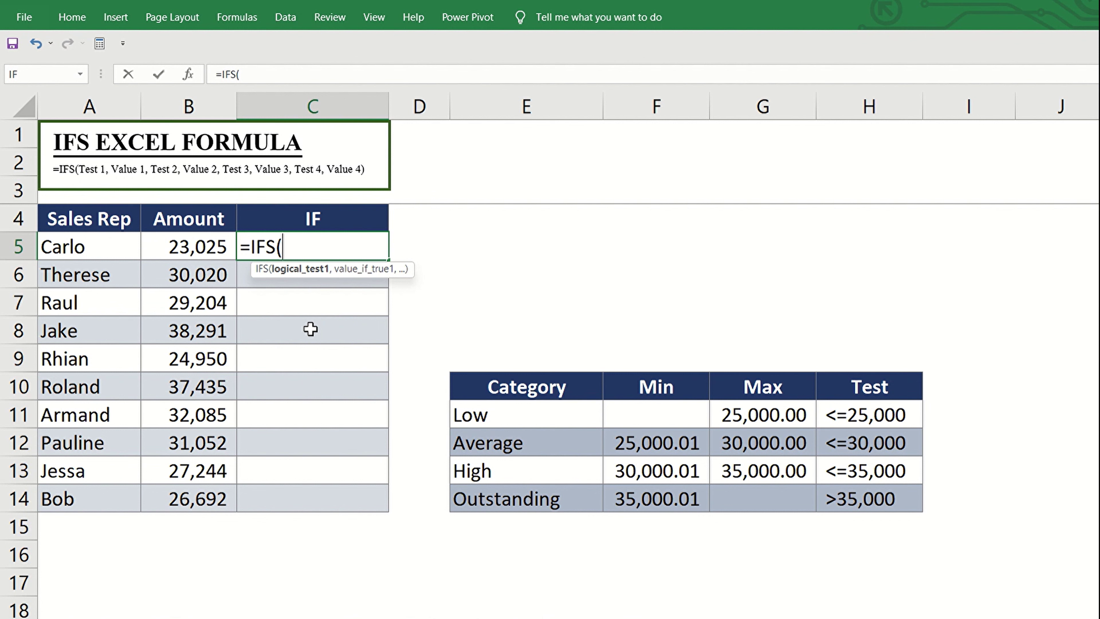
key(Left)
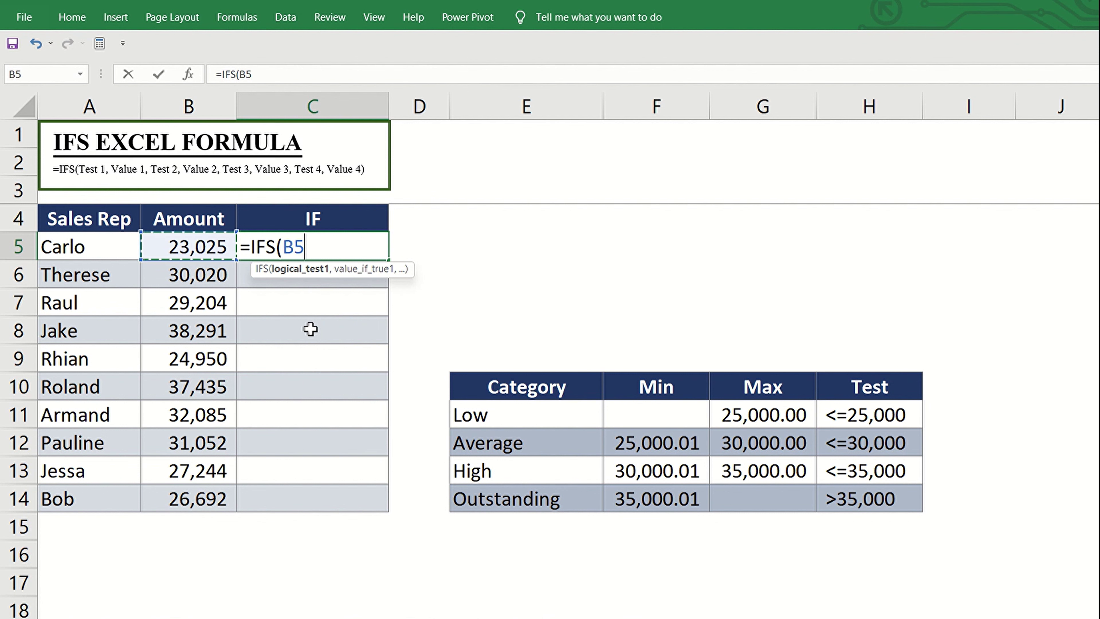
text(<=25000,)
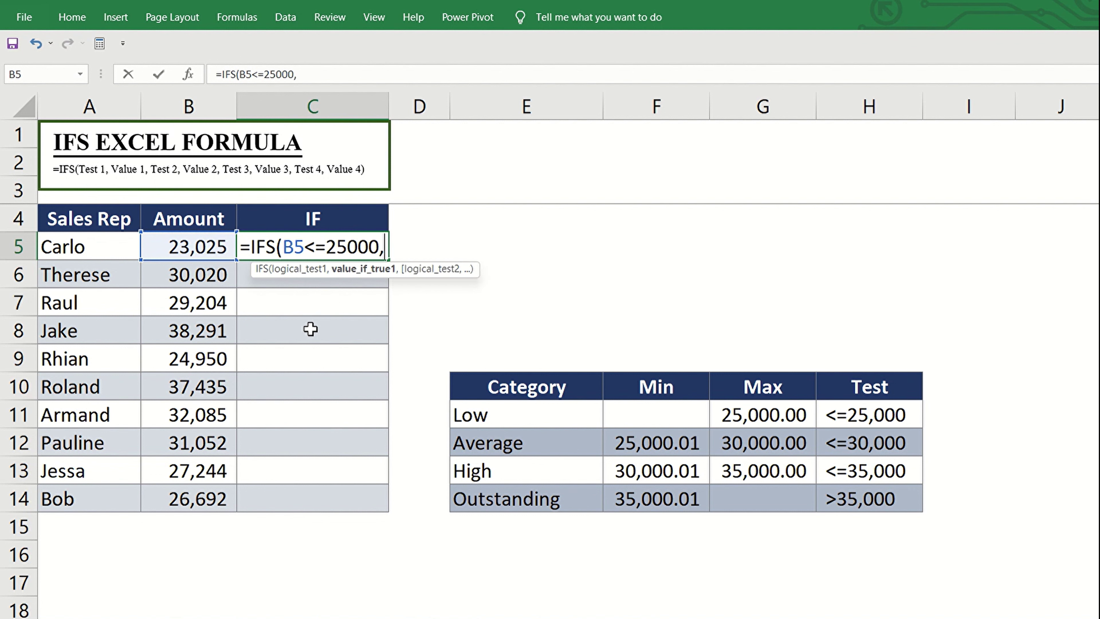
text("LOW")
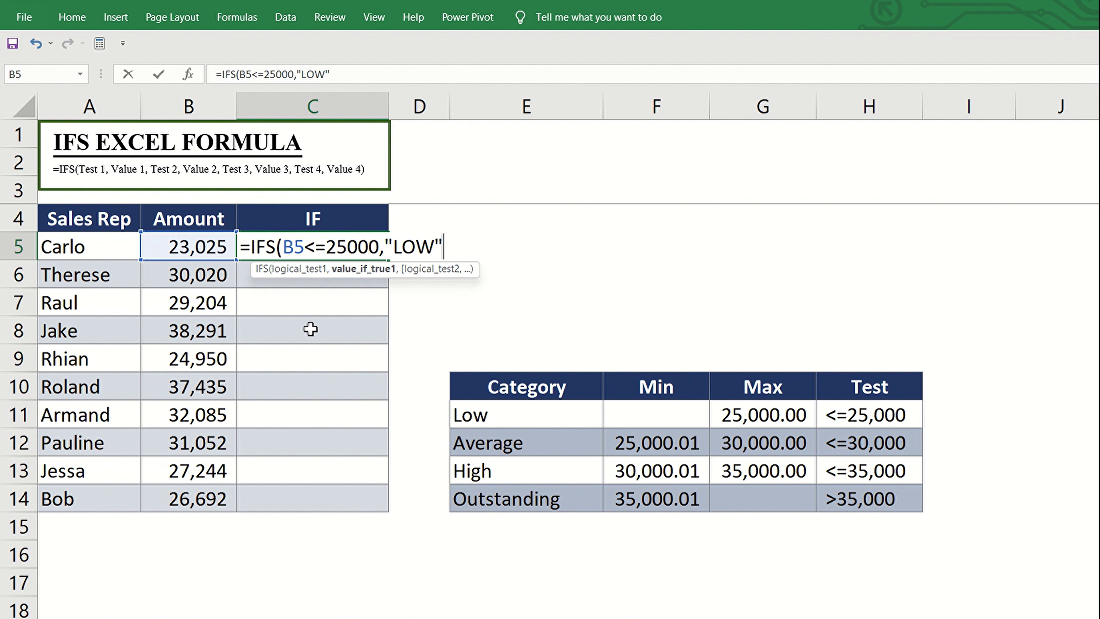
text(,)
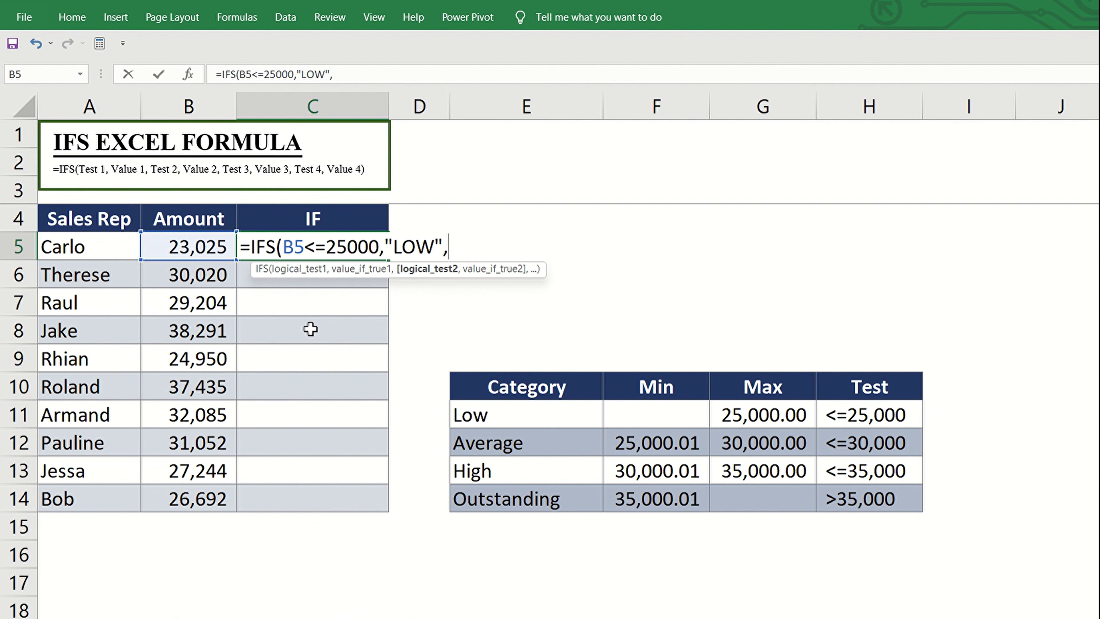
key(Left)
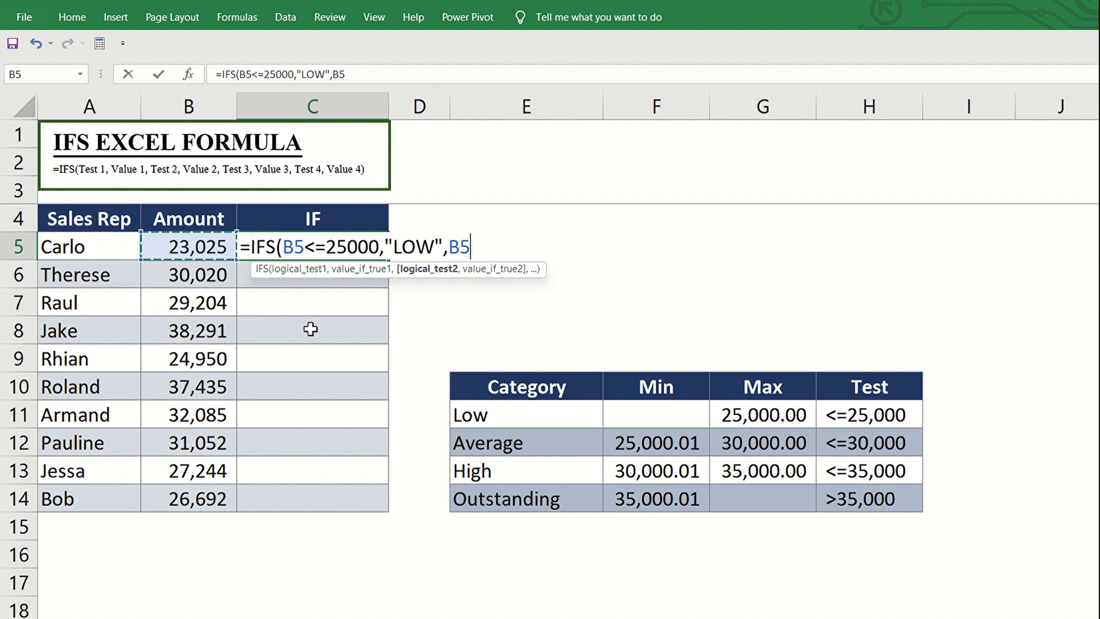
text(<=)
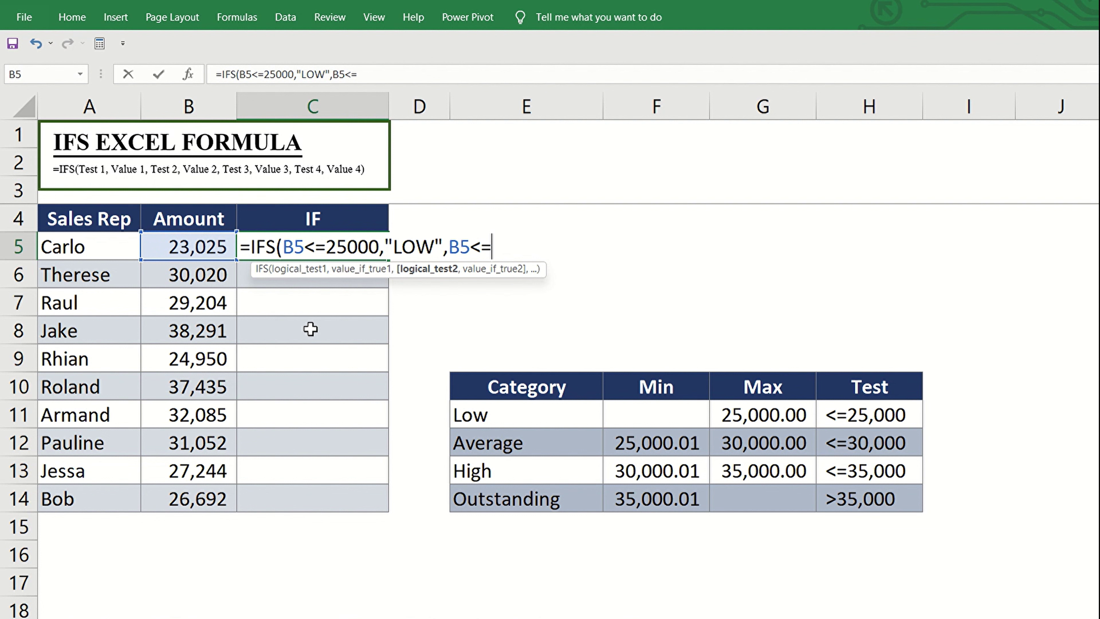
text(30000)
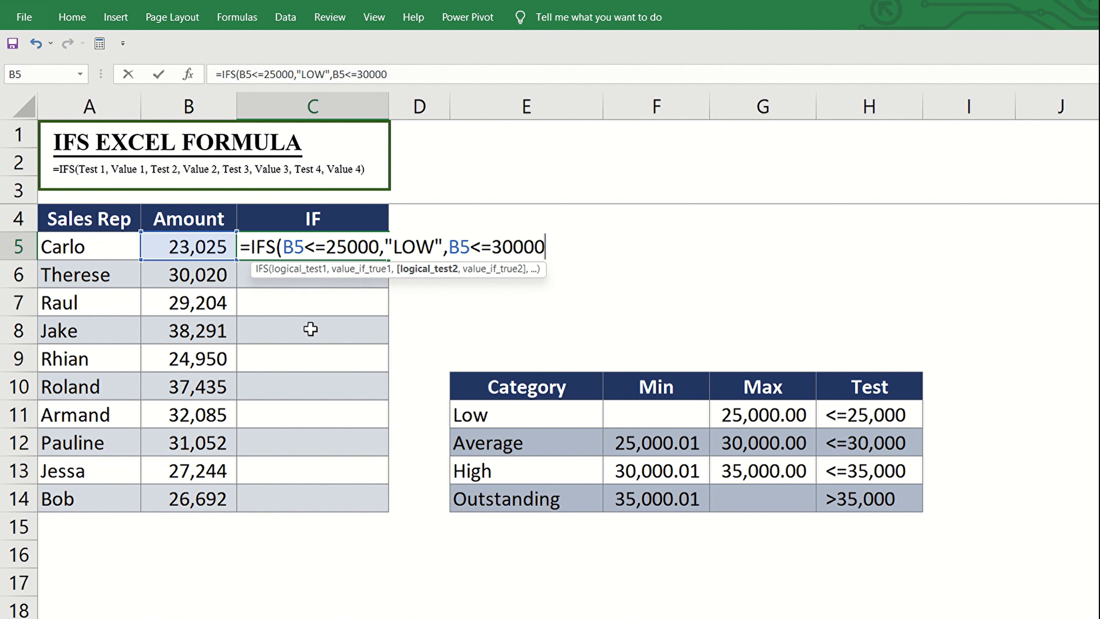
text(,)
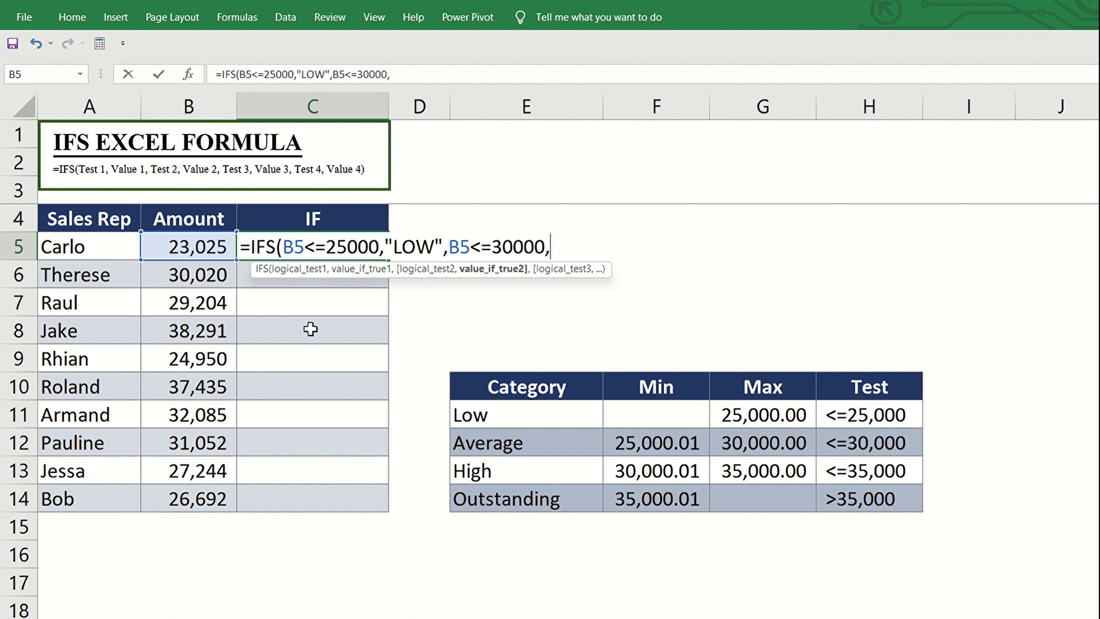
text("AVERAGE")
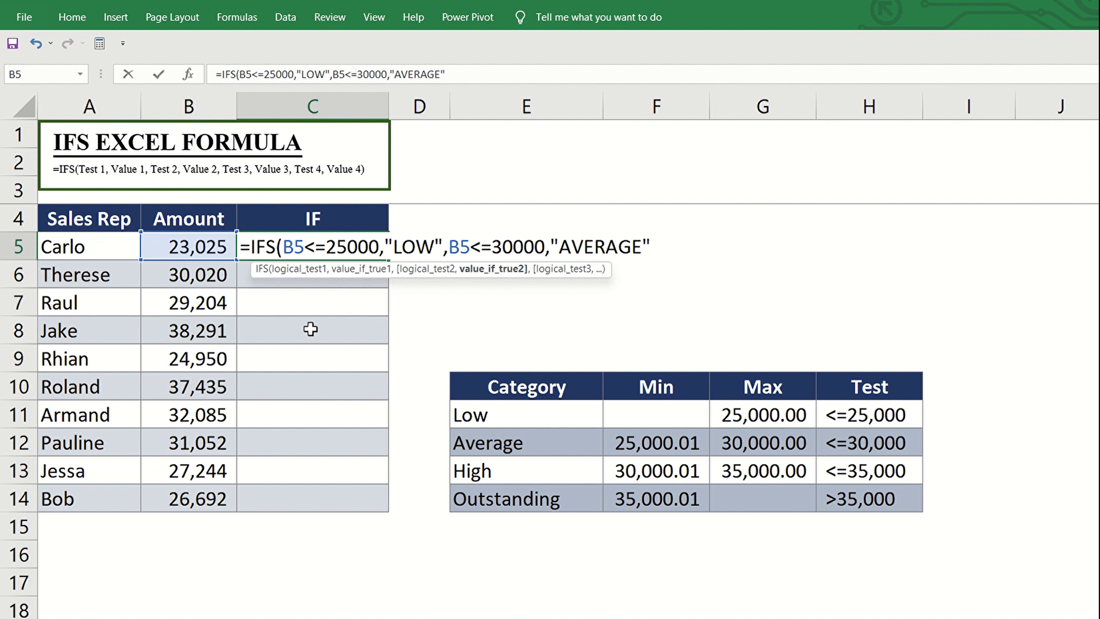
text(,)
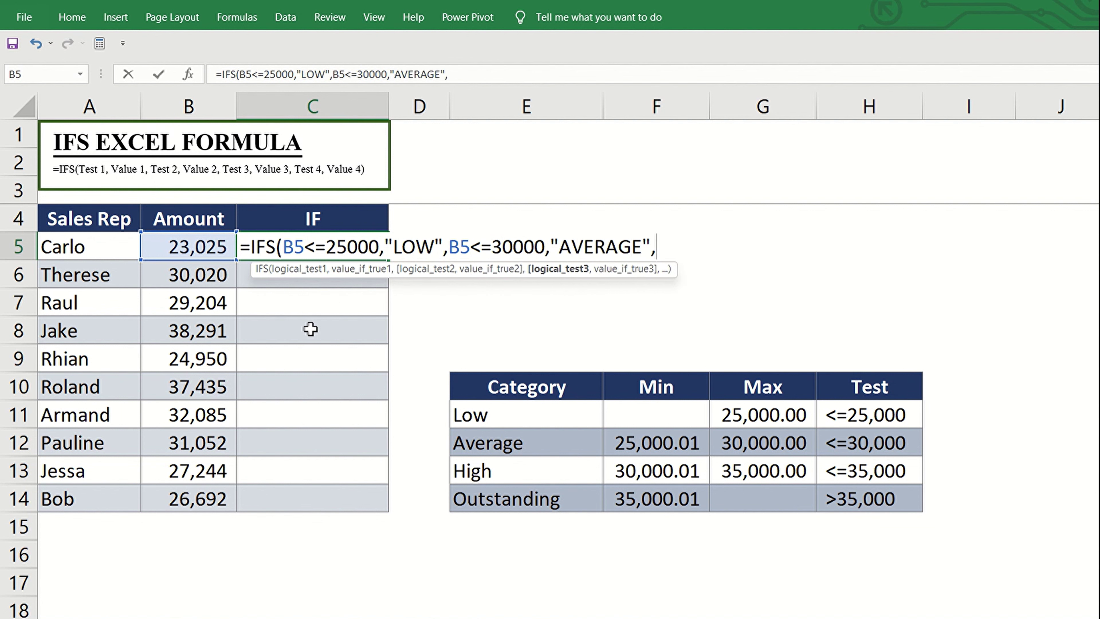
Step: Finish the C5 formula with B5<=35000,"HIGH" and B5>35000,"OUTSTANDING" tests
key(Left)
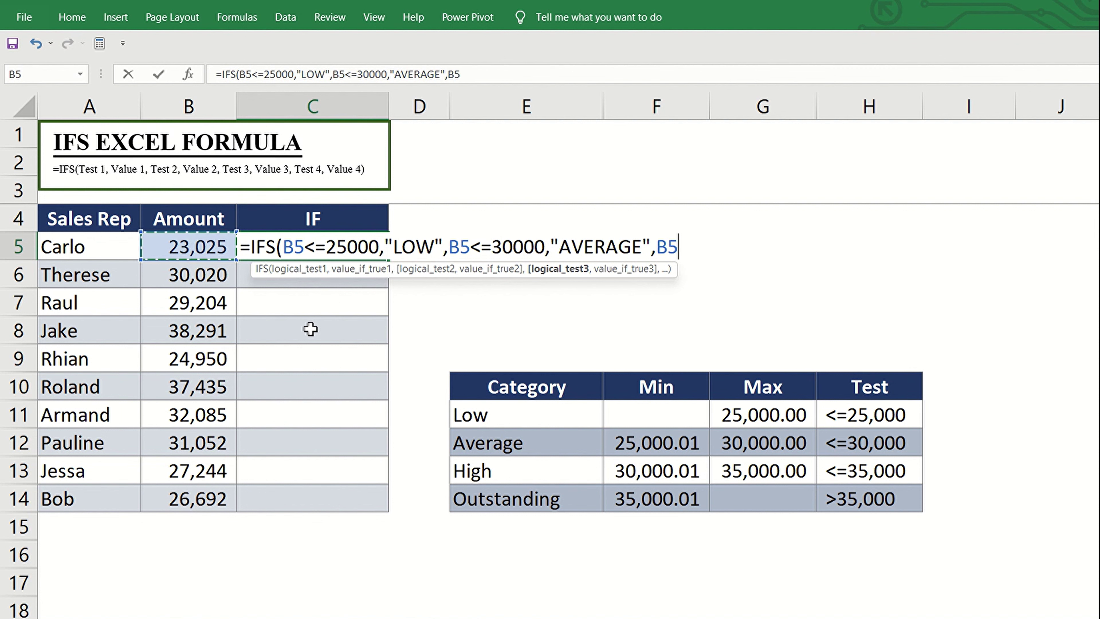
text(<=35)
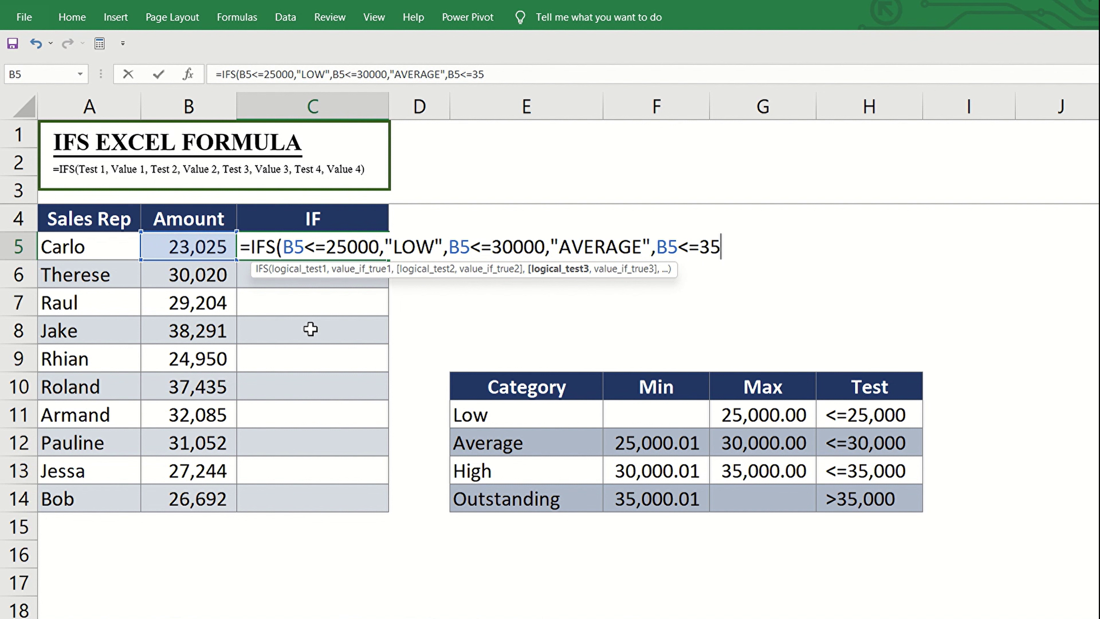
text(000,")
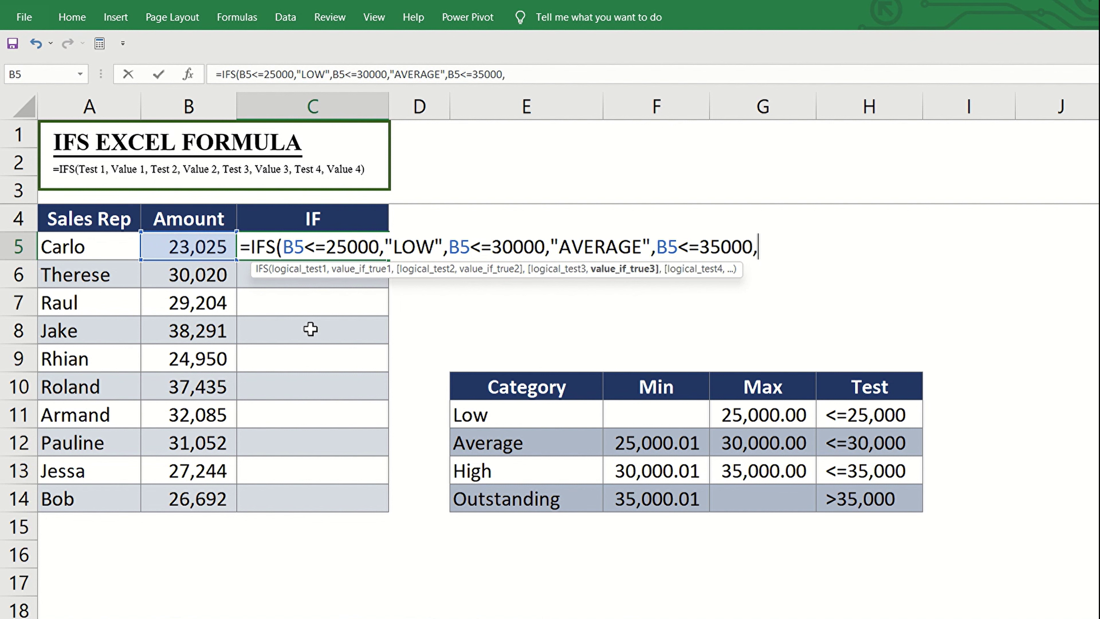
text(HIGH")
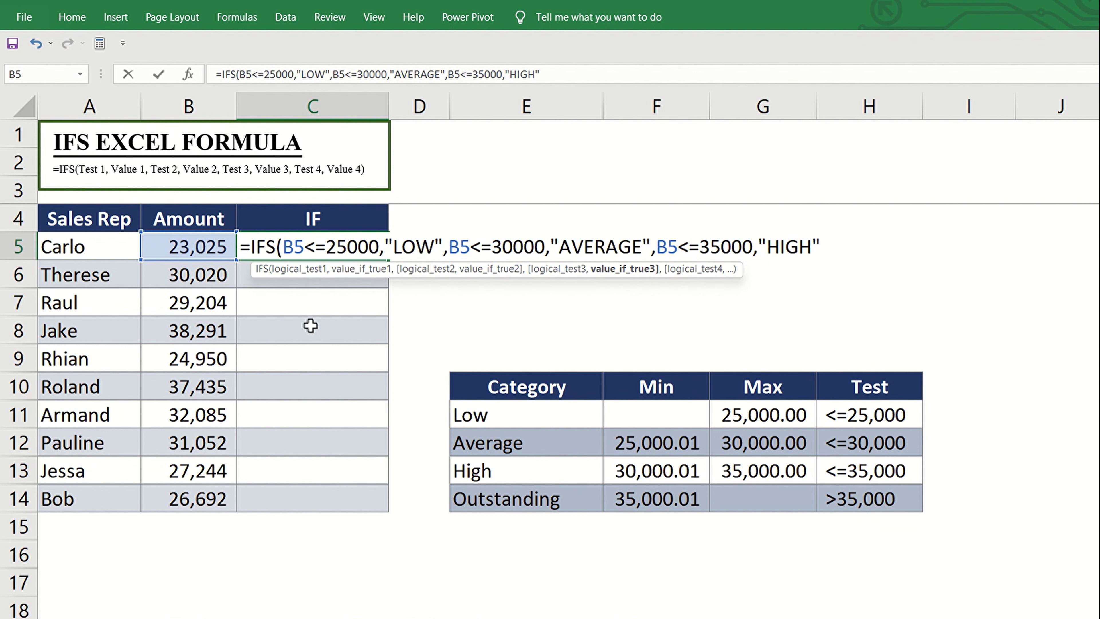
text(,)
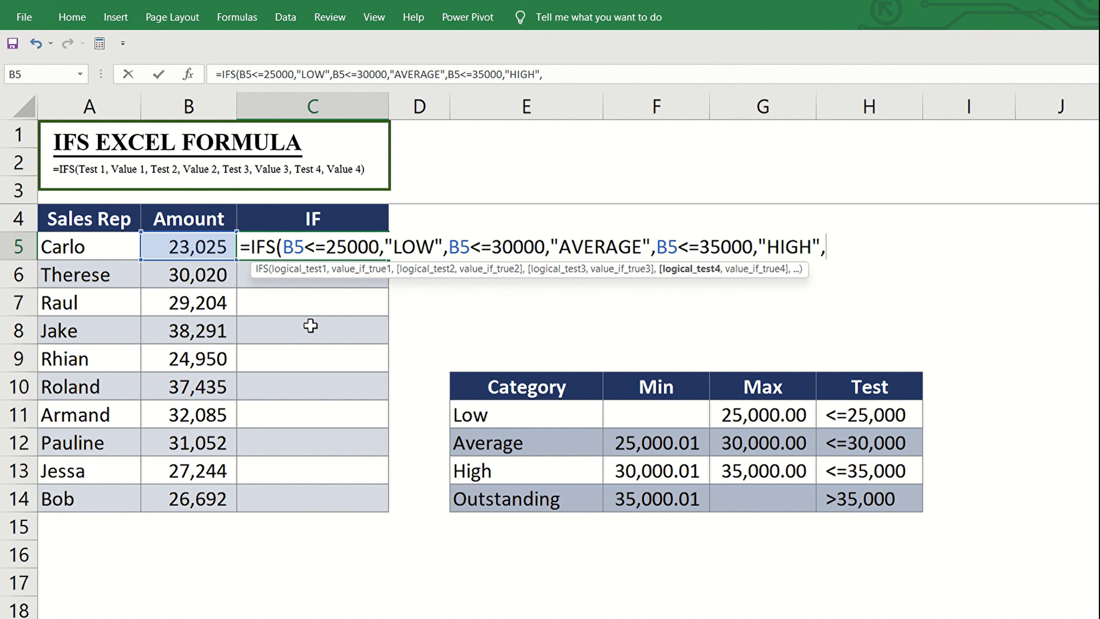
key(Left)
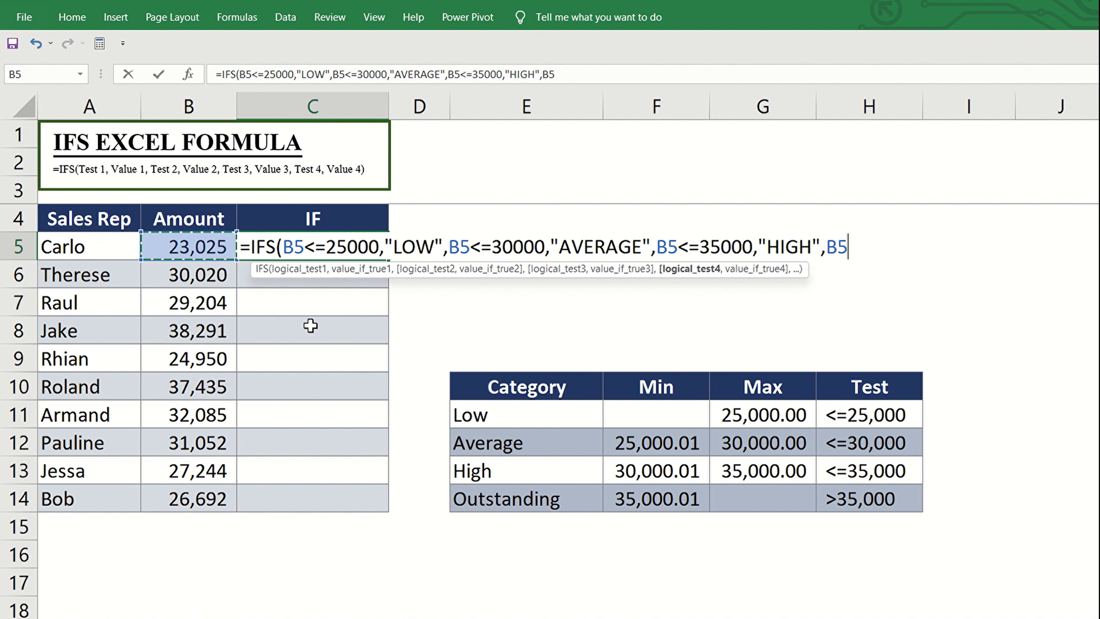
text(>35000)
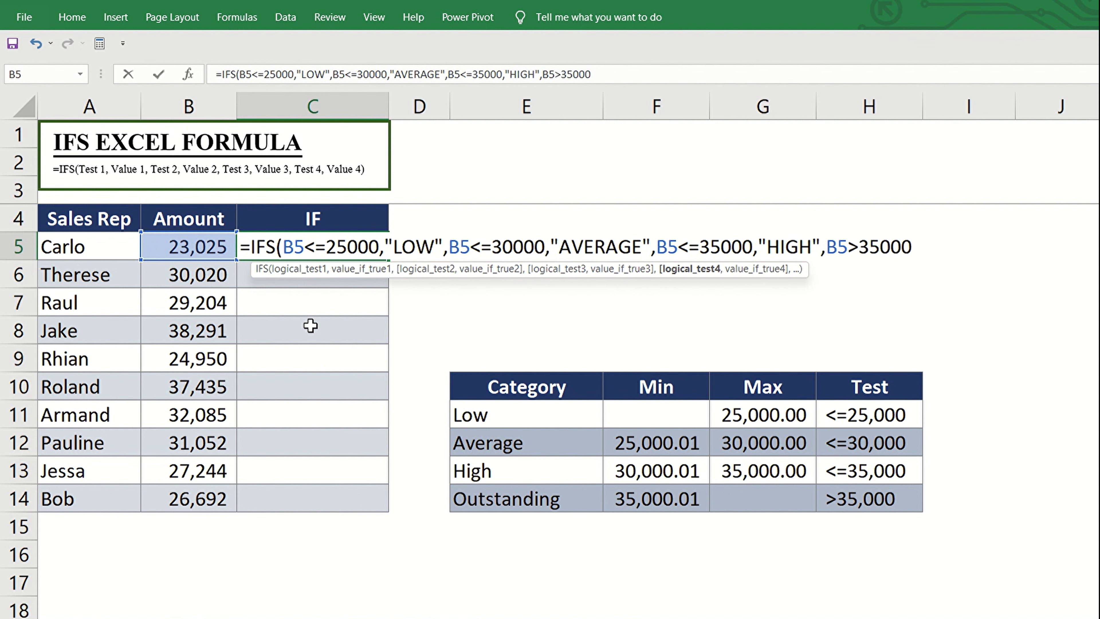
text(,")
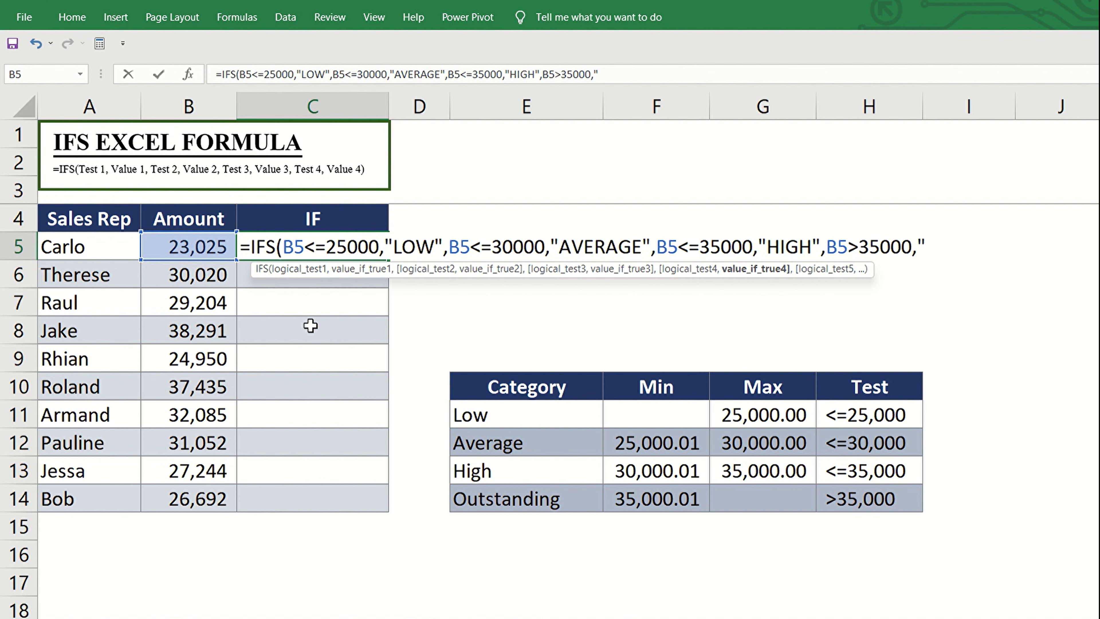
text(OUTSTANDING)
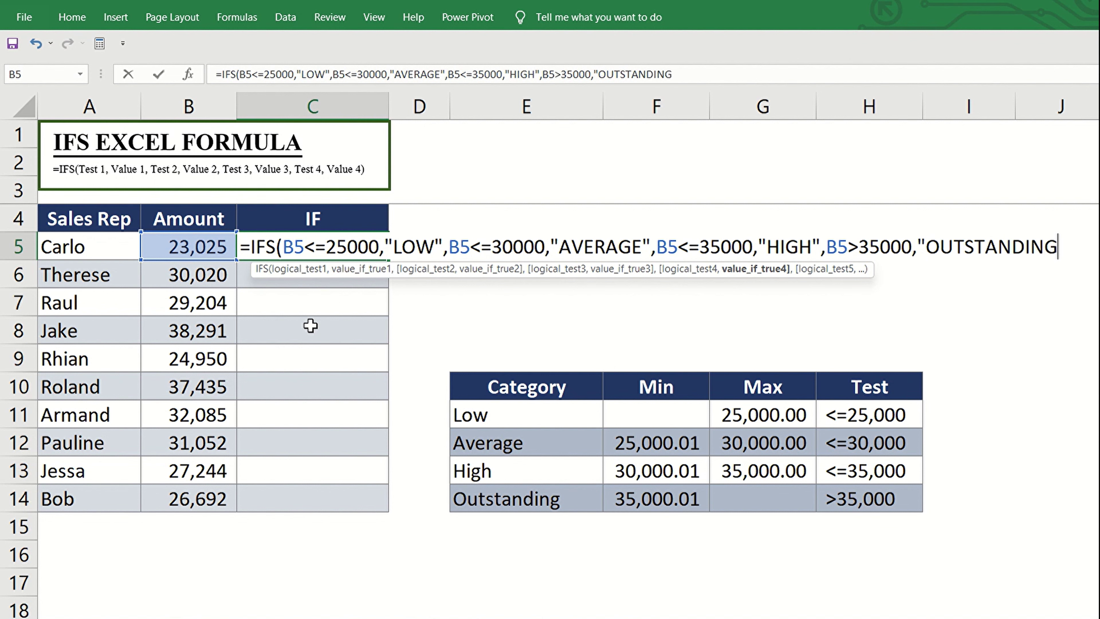
text(")
click(931, 248)
click(1067, 251)
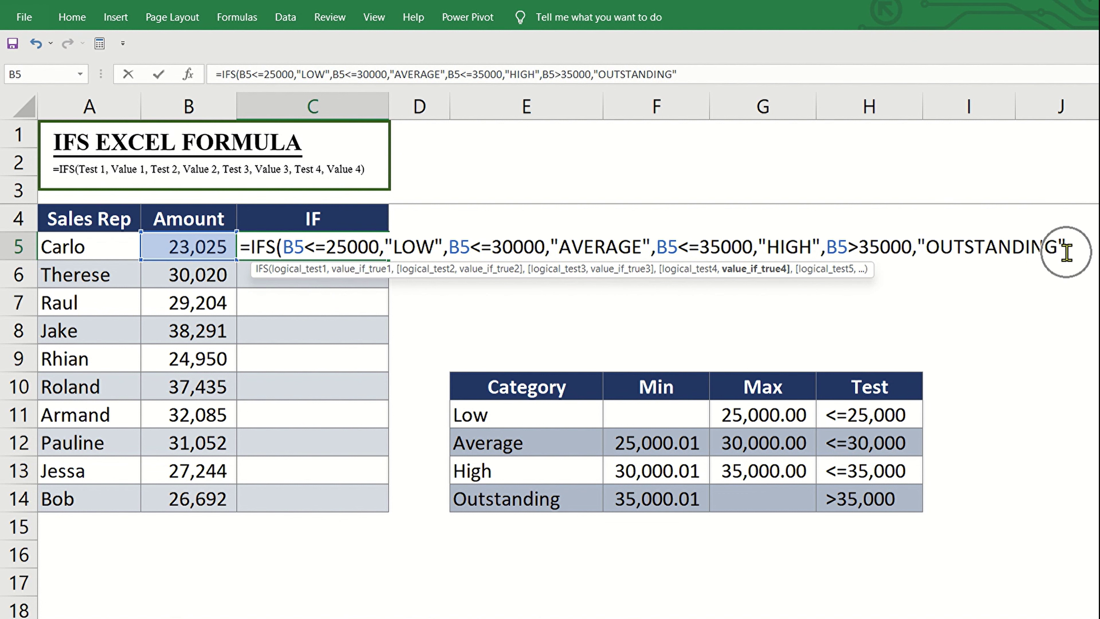
Step: Commit the C5 formula and copy it down through C14
key(Return)
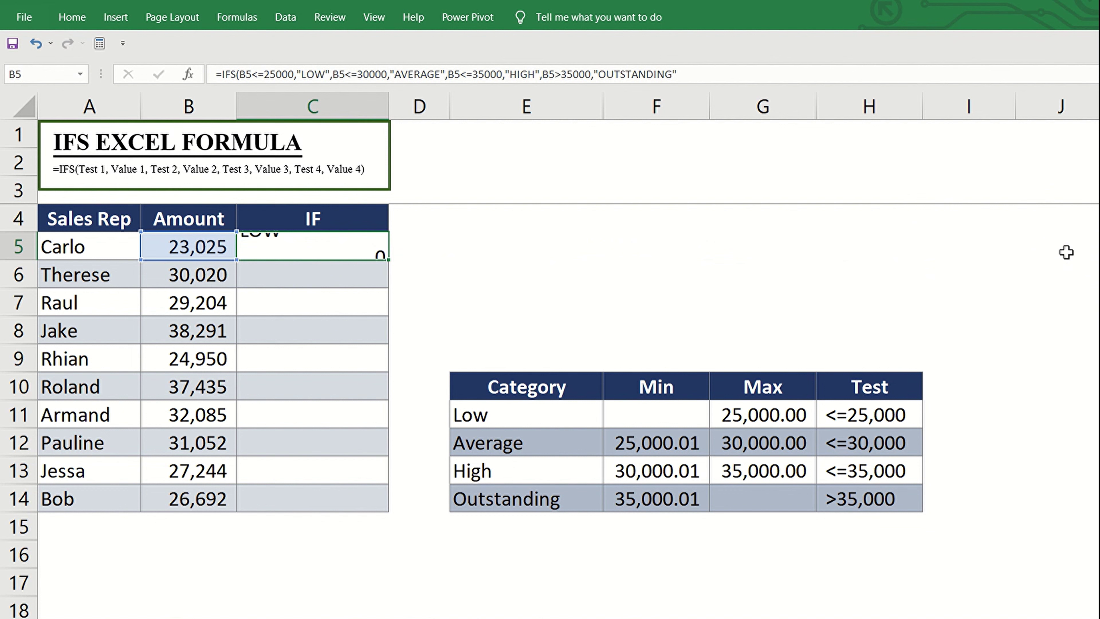
key(Up)
key(ctrl+c)
key(shift+Down)
key(shift+Down)
key(shift+Down)
key(shift+Down)
key(shift+Down)
key(shift+Down)
key(shift+Down)
key(shift+Down)
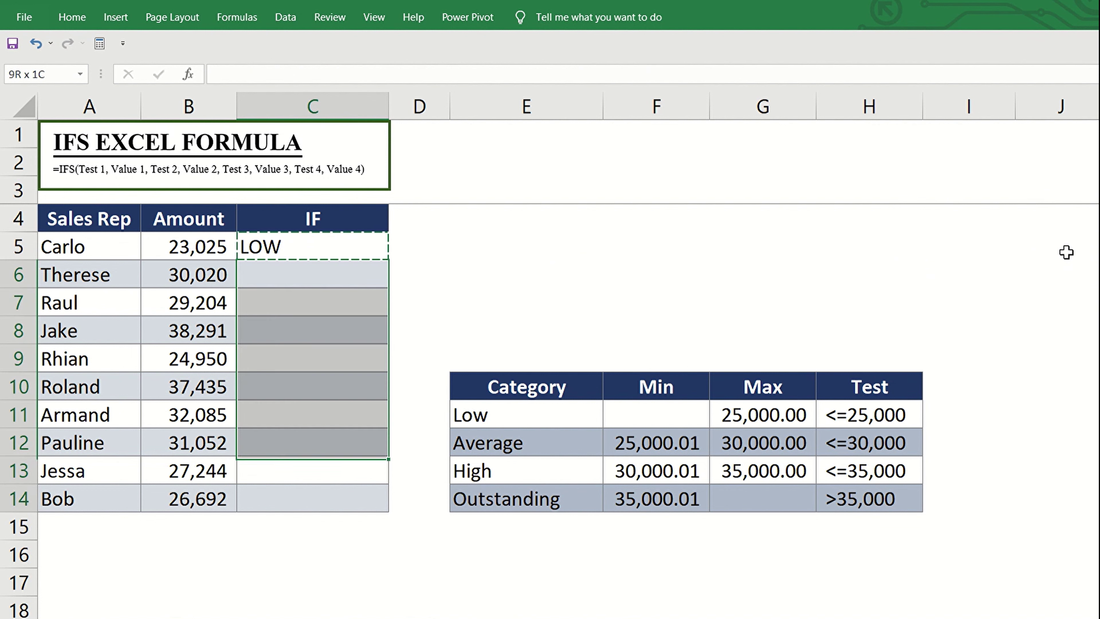
key(ctrl+v)
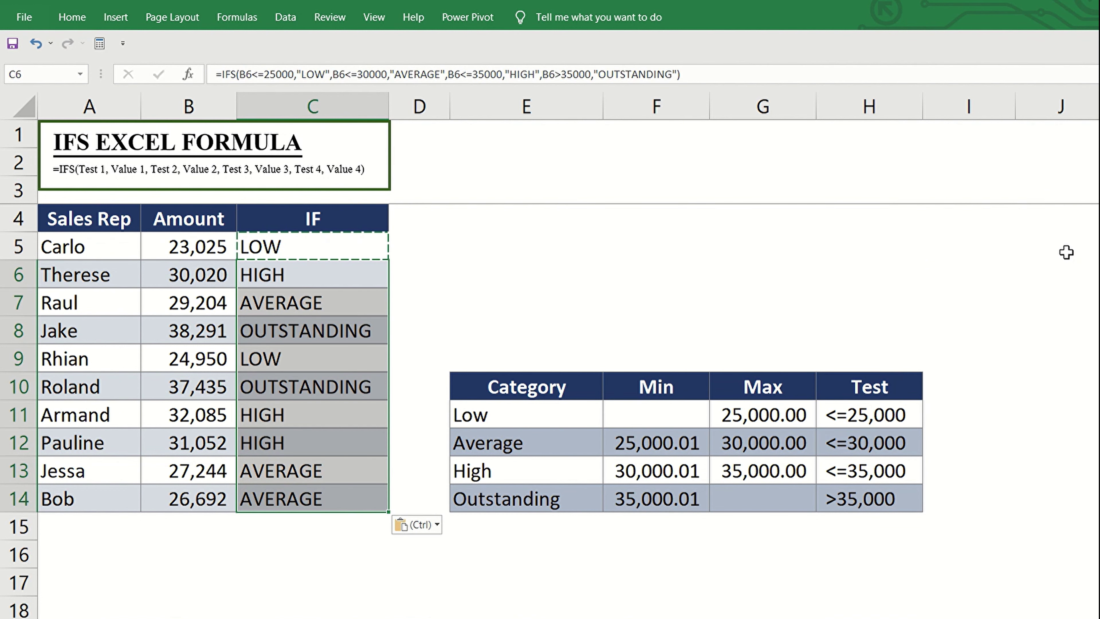
key(Escape)
key(Down)
key(ctrl+Down)
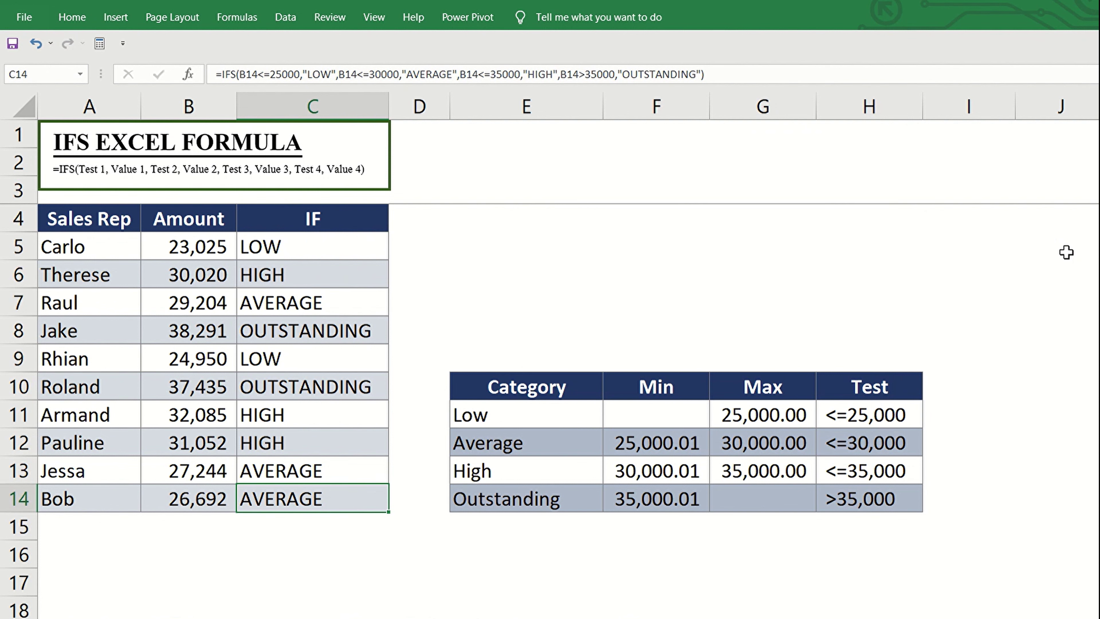
Step: Review the criteria table's Category, Low and Average cells, then return to C5
click(527, 387)
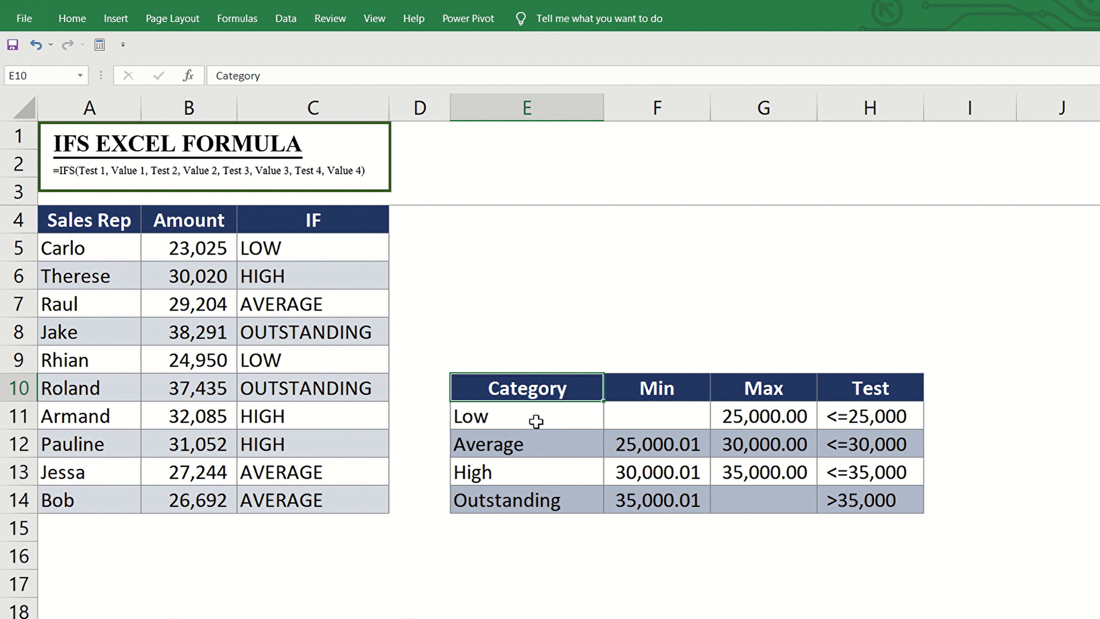
key(Down)
key(Down)
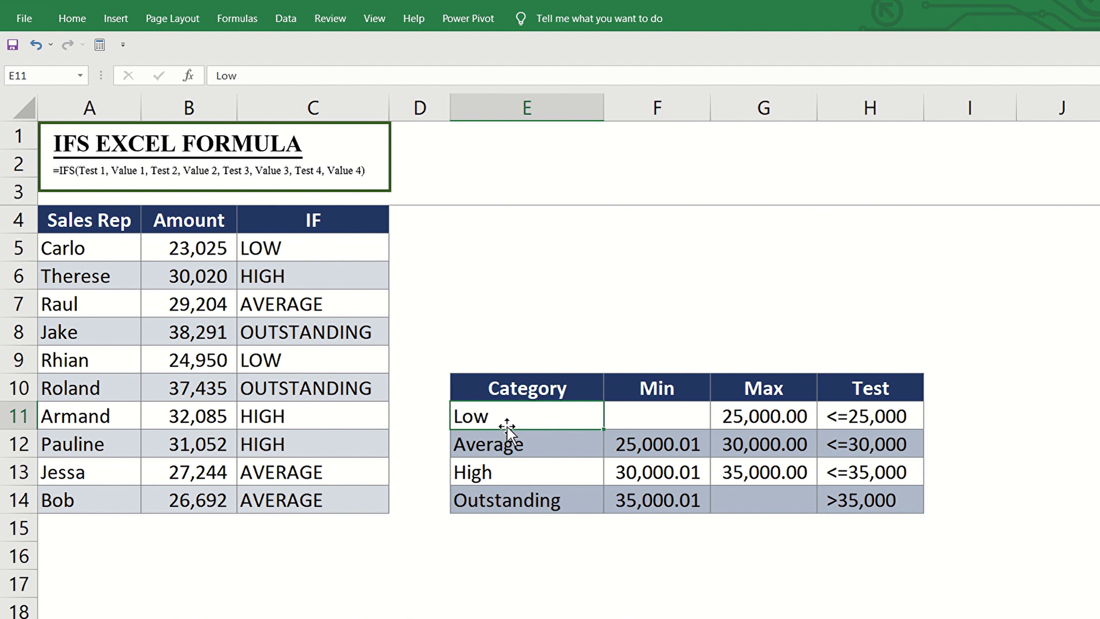
click(507, 427)
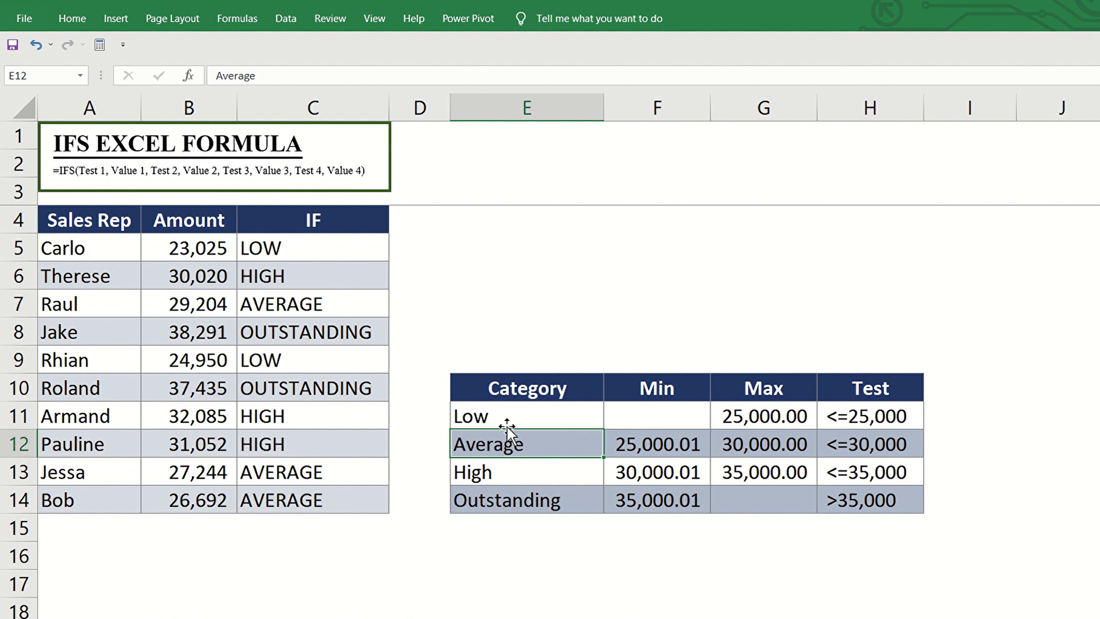
click(352, 255)
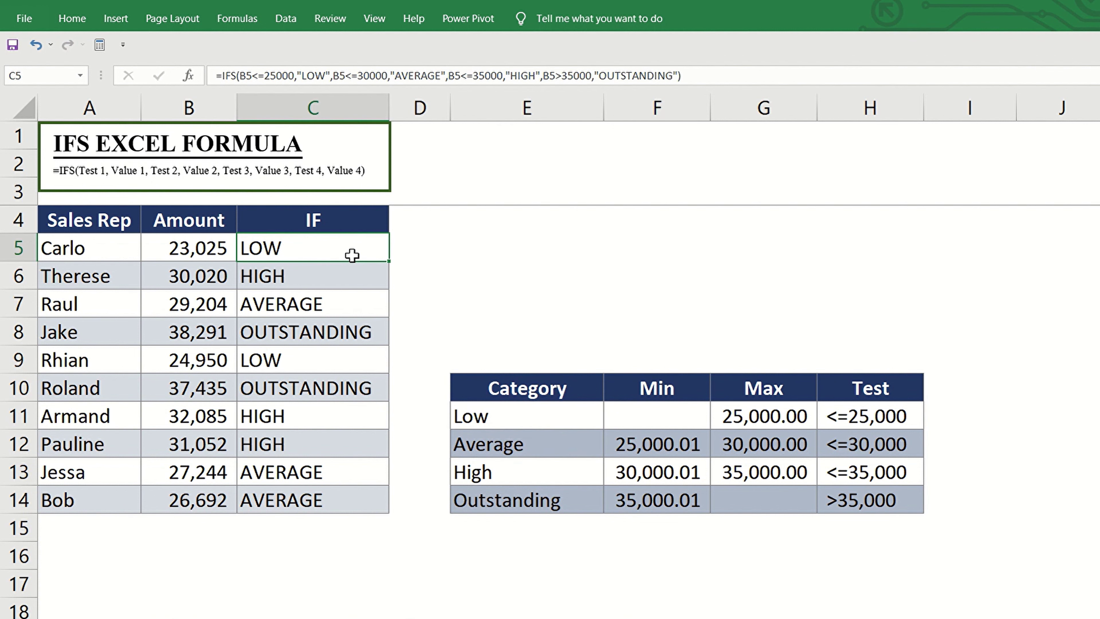
Step: In the C5 formula, replace the "LOW" and "AVERAGE" labels with references to E11 and E12
double_click(352, 255)
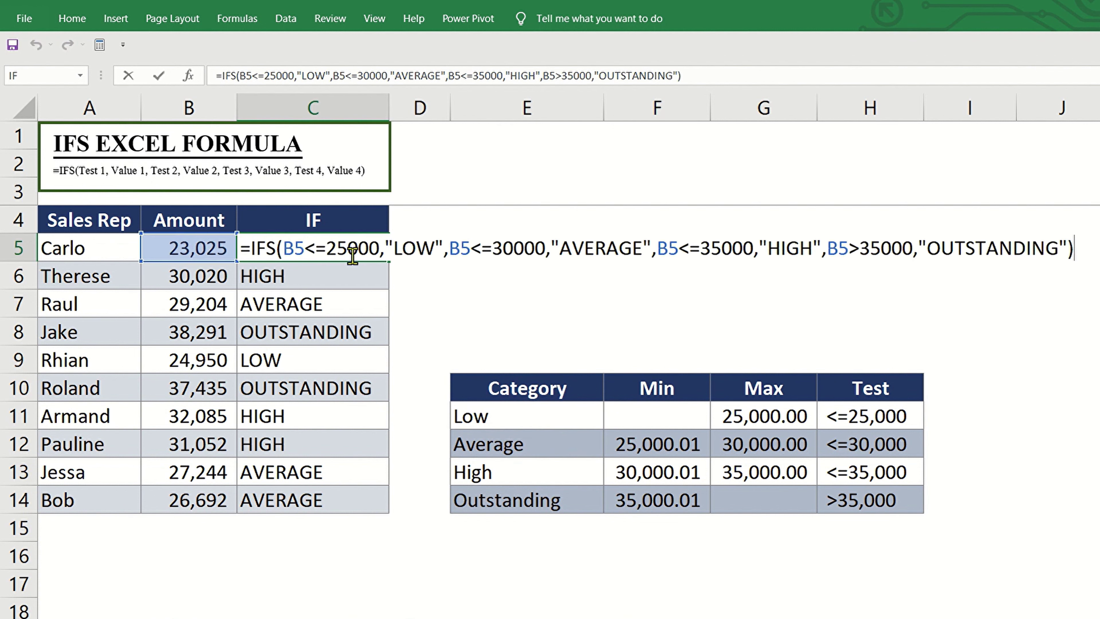
click(445, 250)
key(shift+Left)
key(shift+Left)
key(shift+Left)
key(shift+Left)
key(shift+Left)
key(shift+Left)
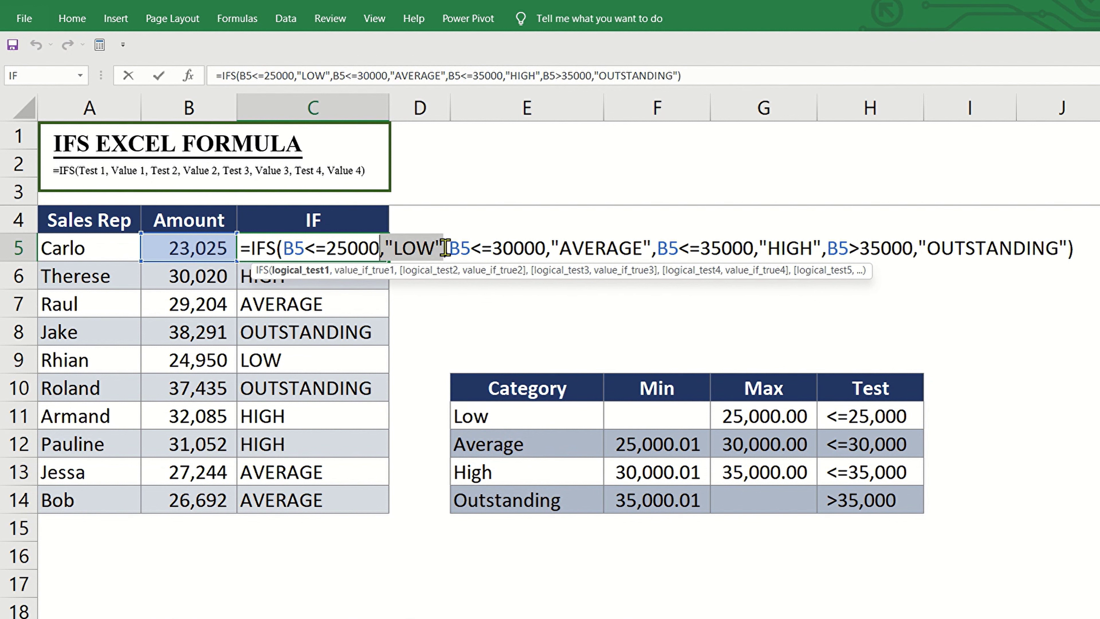
key(shift+Right)
key(Delete)
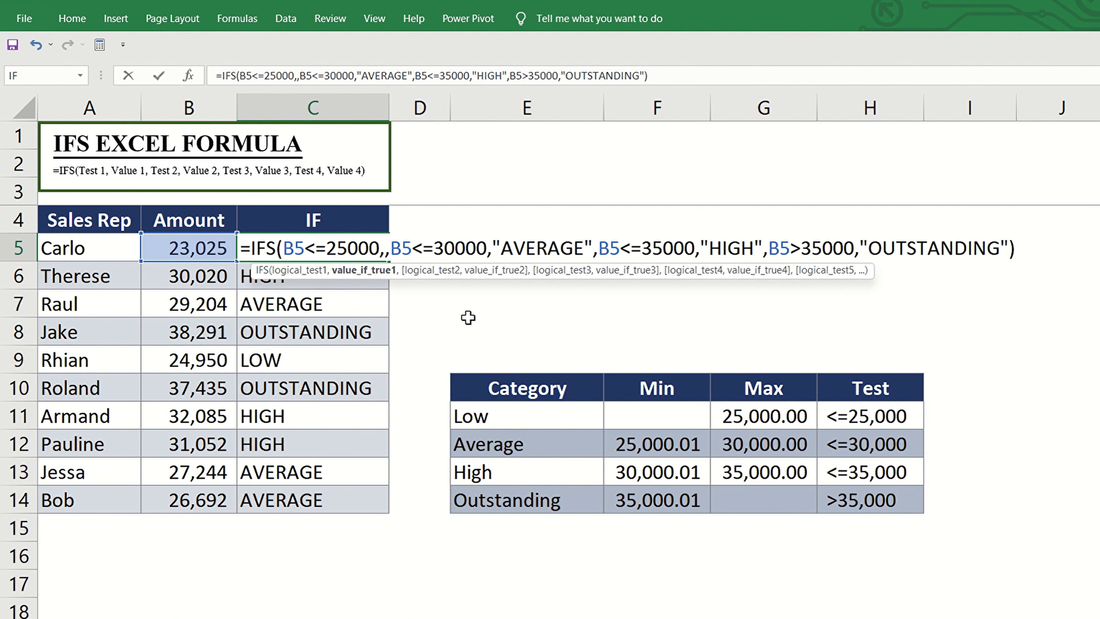
click(502, 419)
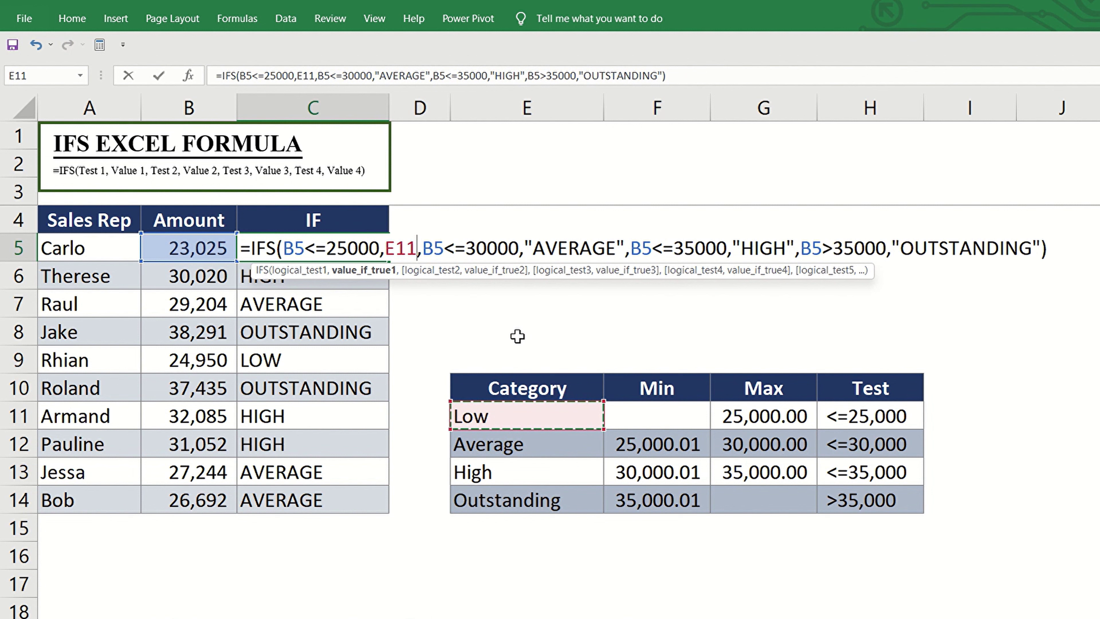
click(526, 249)
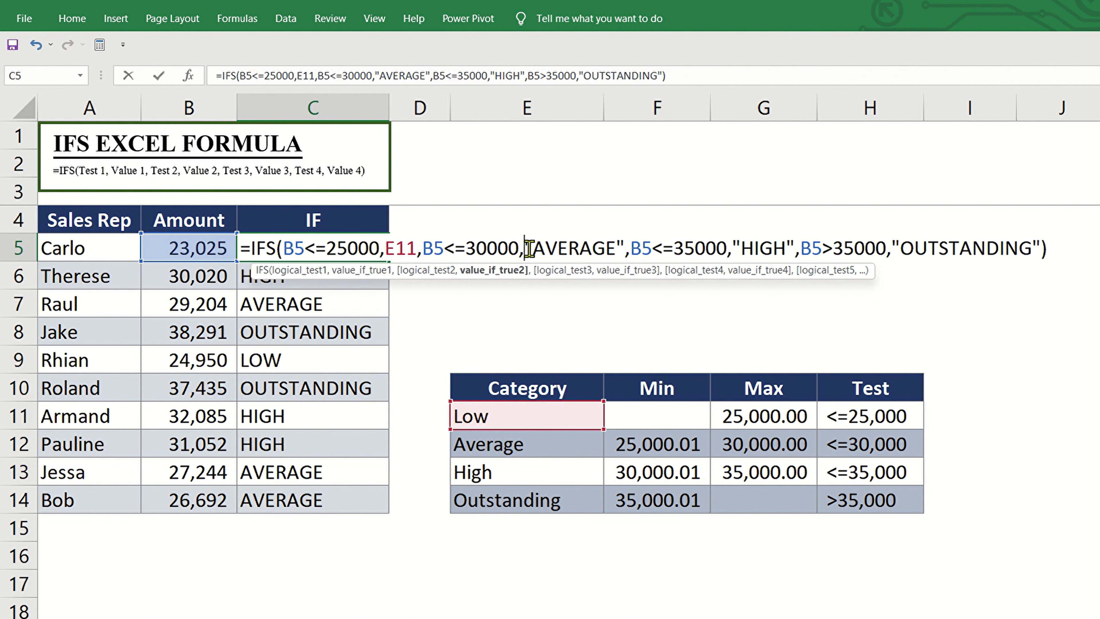
key(shift+Right)
key(shift+Right)
key(shift+Right)
key(shift+Right)
key(shift+Right)
key(shift+Right)
key(shift+Right)
key(shift+Right)
key(shift+Right)
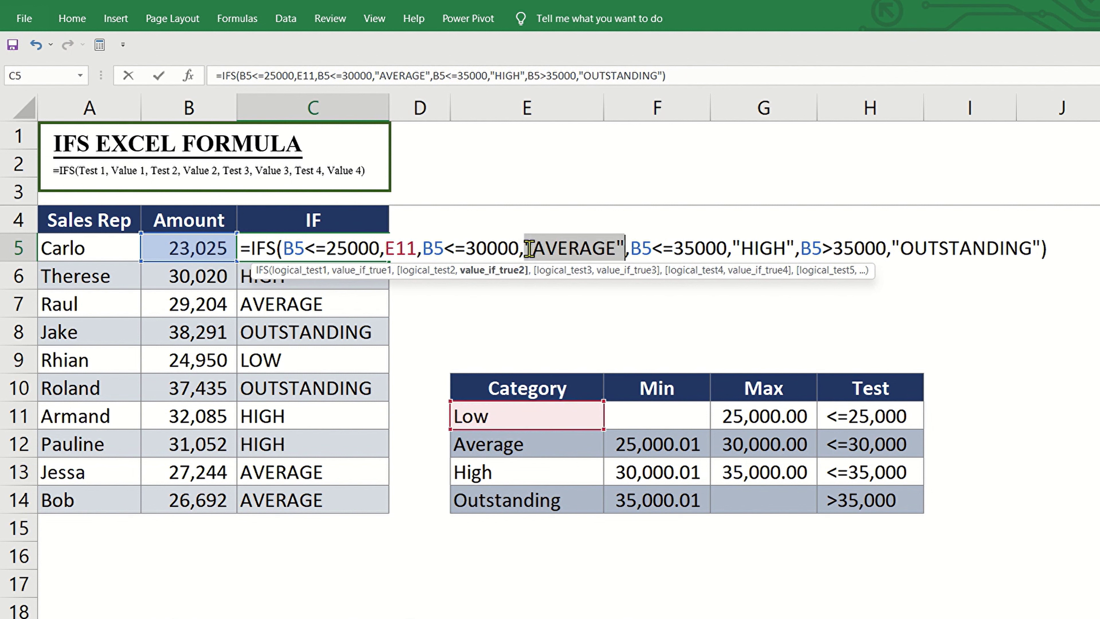
key(BackSpace)
click(556, 443)
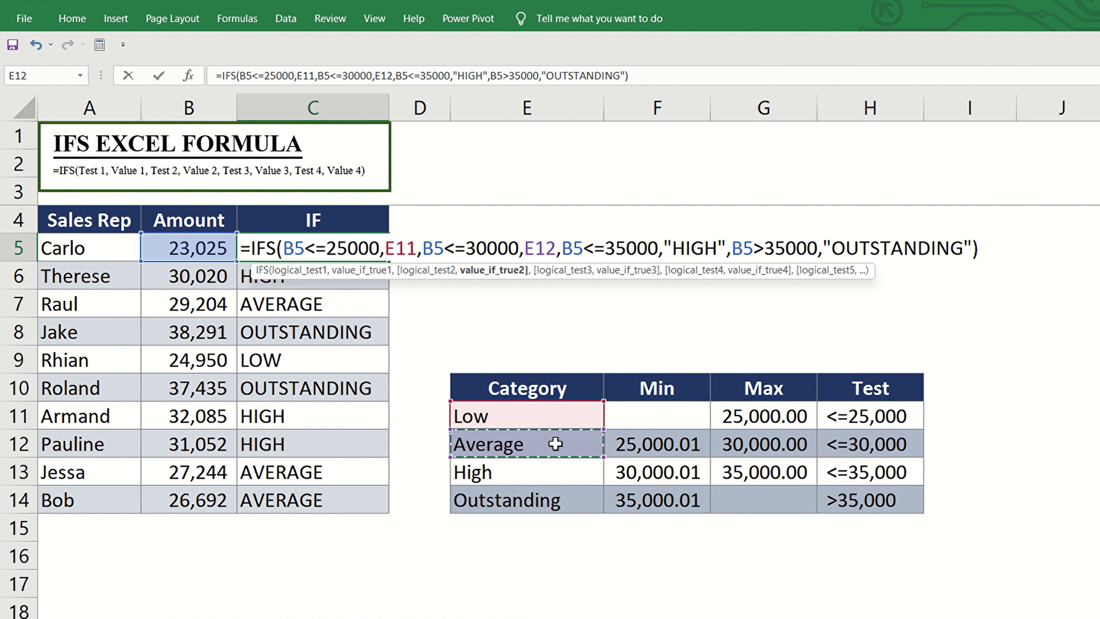
Step: Replace the "HIGH" and "OUTSTANDING" labels with E13 and E14 references and confirm the formula
click(667, 250)
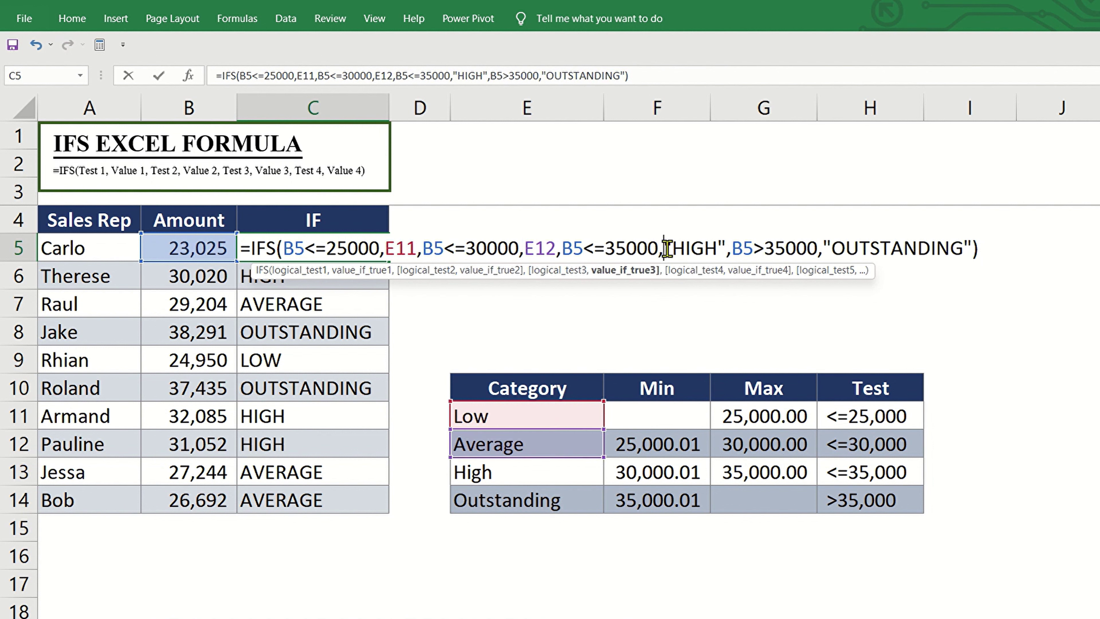
key(shift+Right)
key(shift+Right)
key(shift+Right)
key(shift+Right)
key(shift+Right)
key(shift+Right)
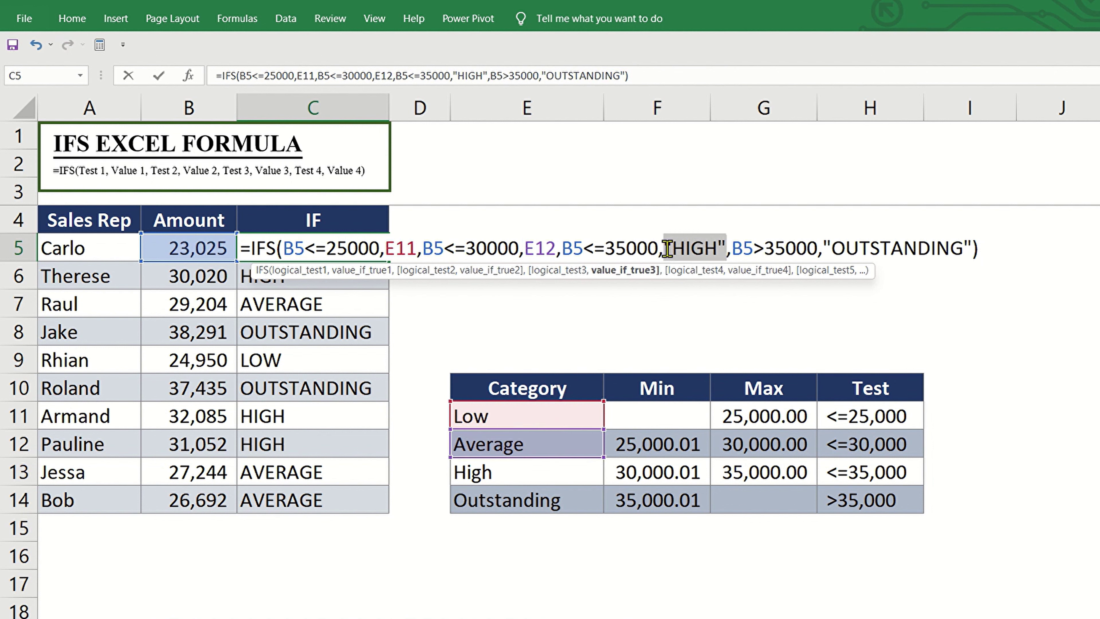
key(BackSpace)
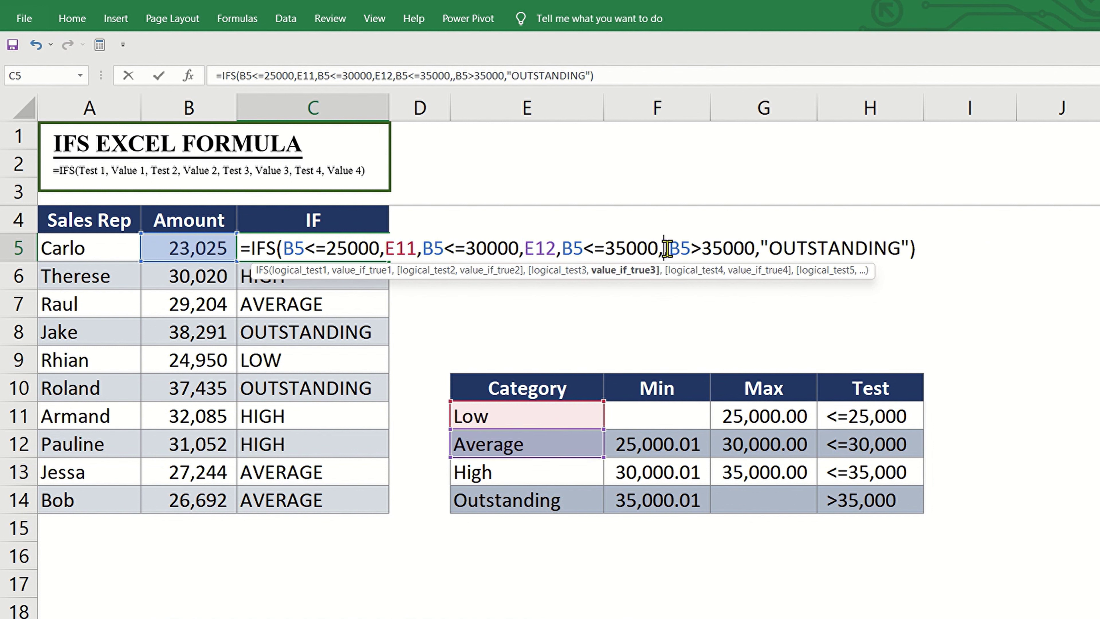
click(573, 472)
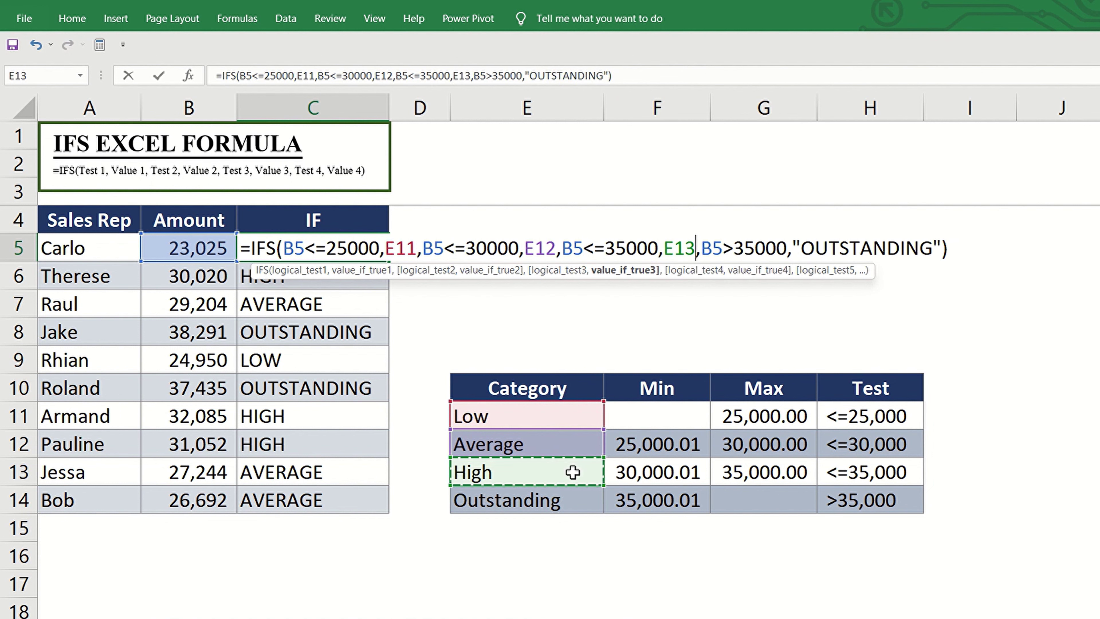
click(794, 249)
key(shift+Right)
key(shift+Right)
key(shift+Right)
key(shift+Right)
key(shift+Right)
key(shift+Right)
key(shift+Right)
key(shift+Right)
key(shift+Right)
key(shift+Right)
key(shift+Right)
key(shift+Right)
key(shift+Right)
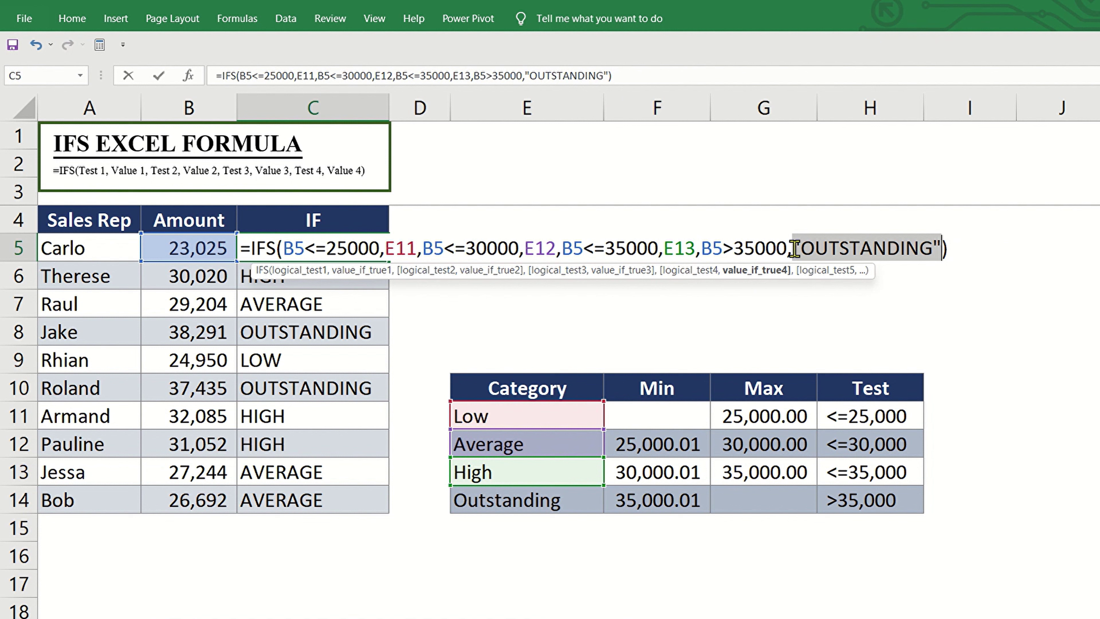
key(BackSpace)
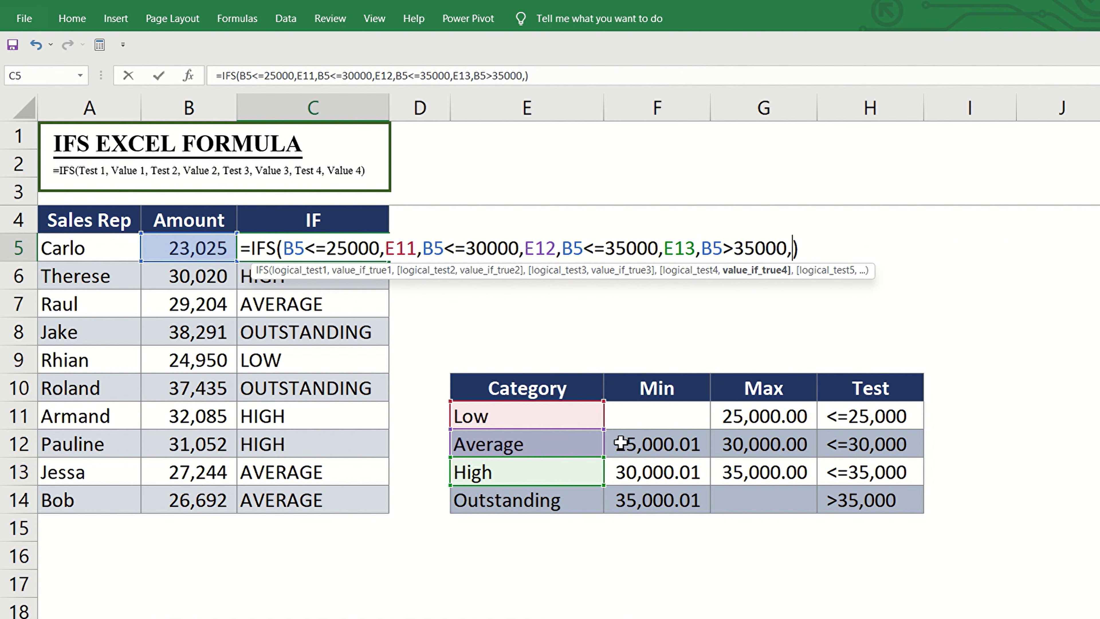
click(558, 504)
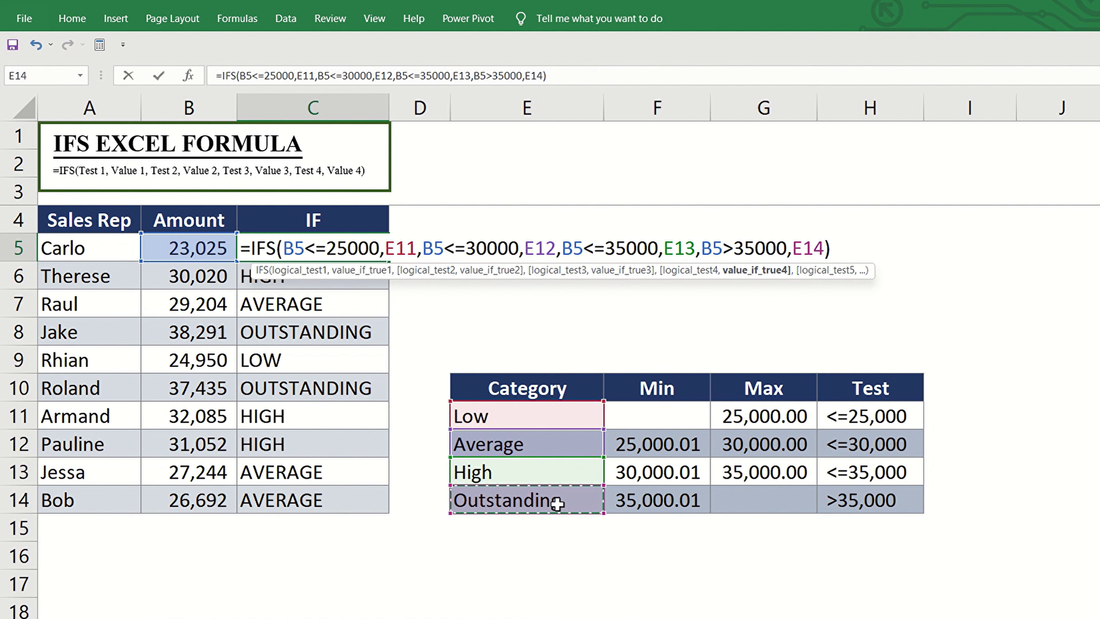
key(Return)
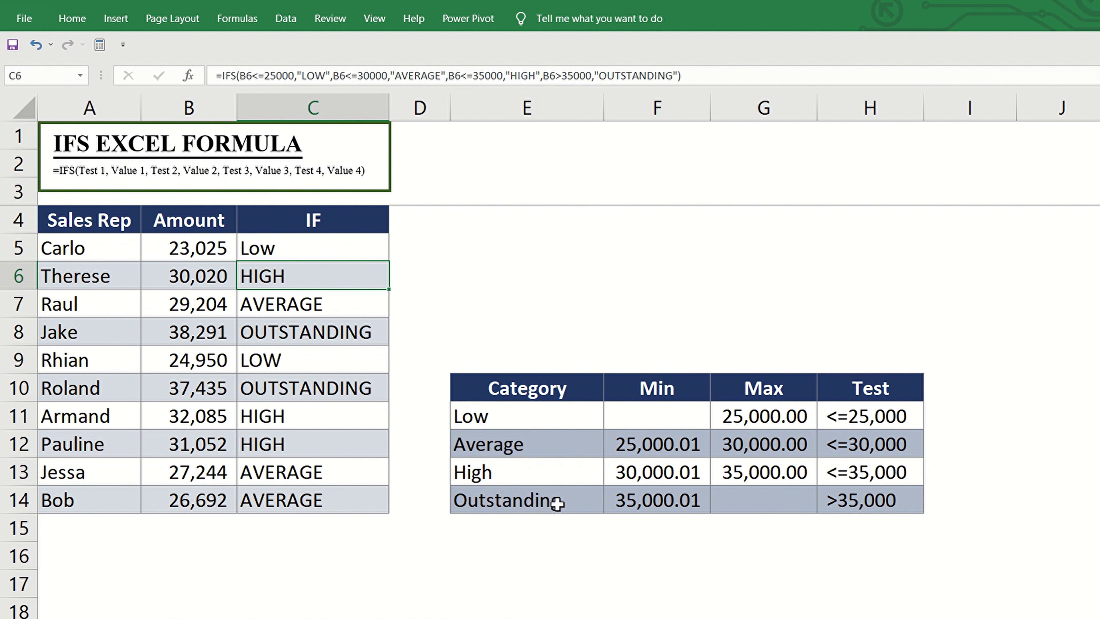
Step: Lock the E11–E14 references in the C5 formula as absolute with F4 and commit
key(Up)
key(F2)
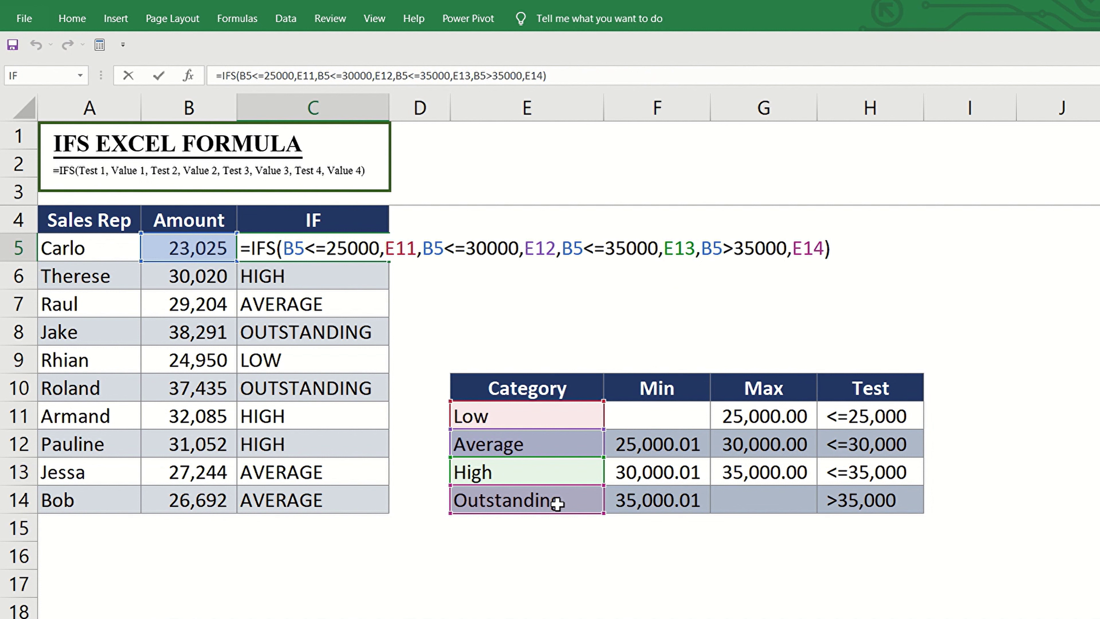
mouse_move(534, 487)
mouse_down()
mouse_move(528, 422)
mouse_move(511, 445)
mouse_move(518, 477)
mouse_up()
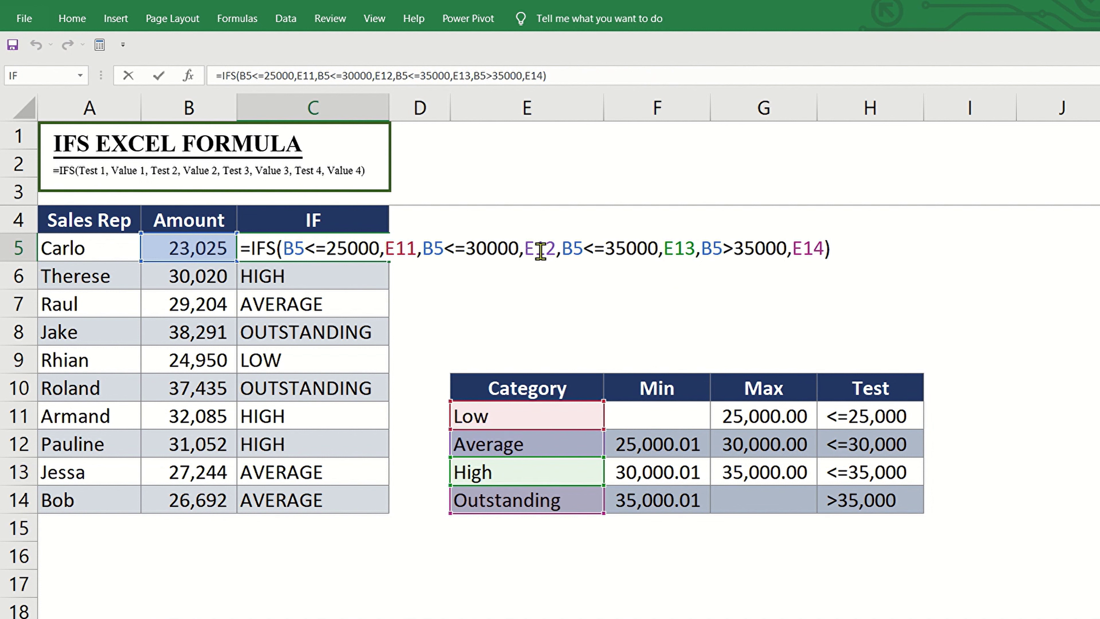
click(808, 248)
key(F4)
click(679, 248)
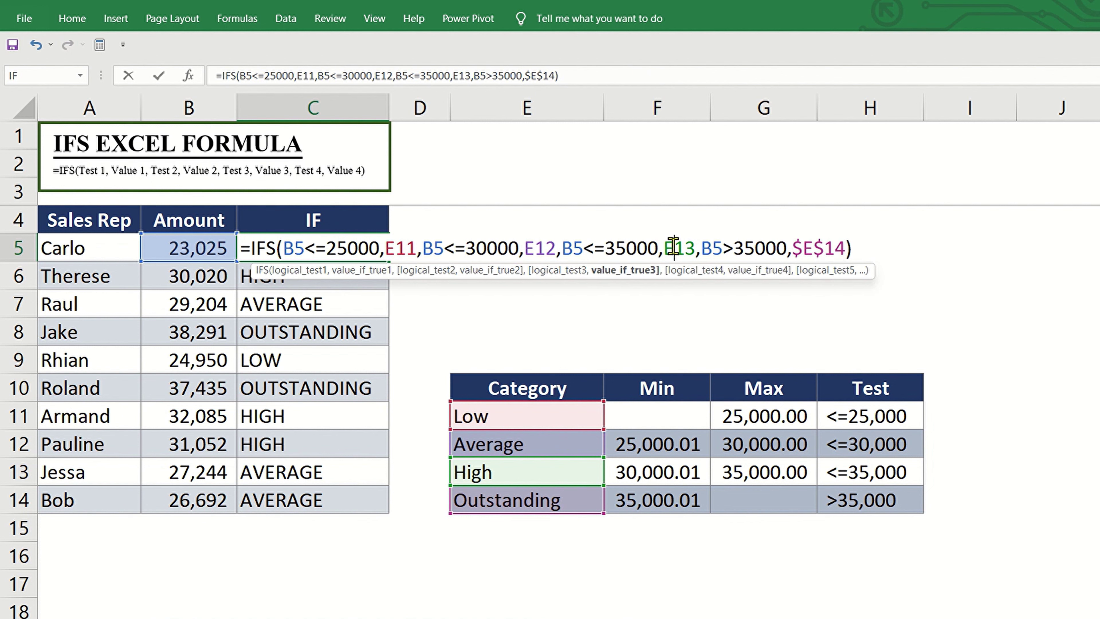
key(F4)
click(541, 248)
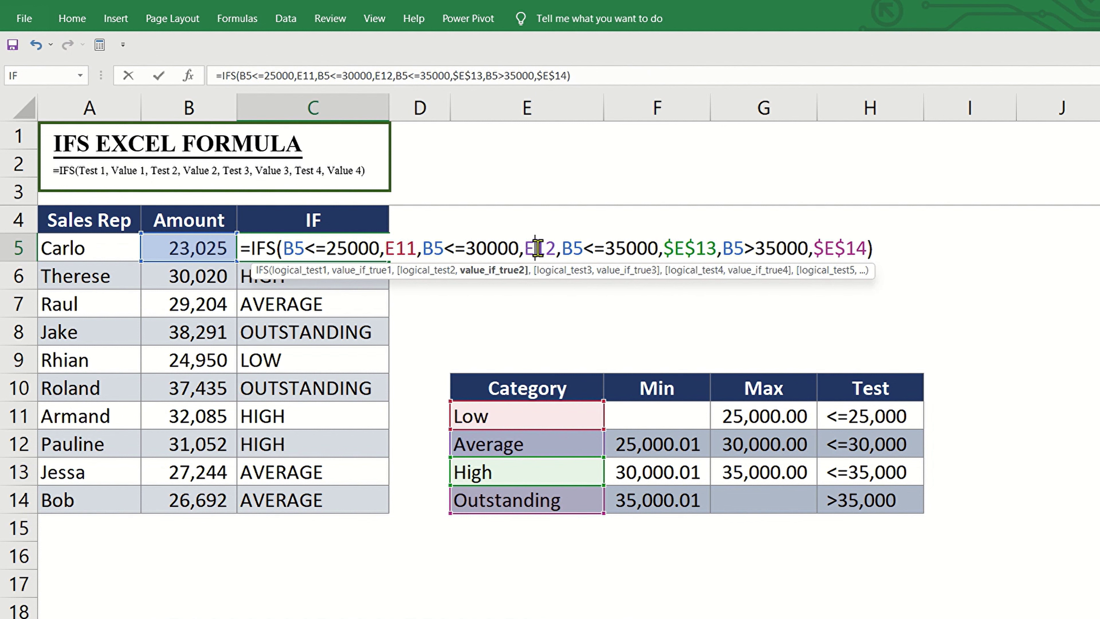
key(F4)
click(397, 249)
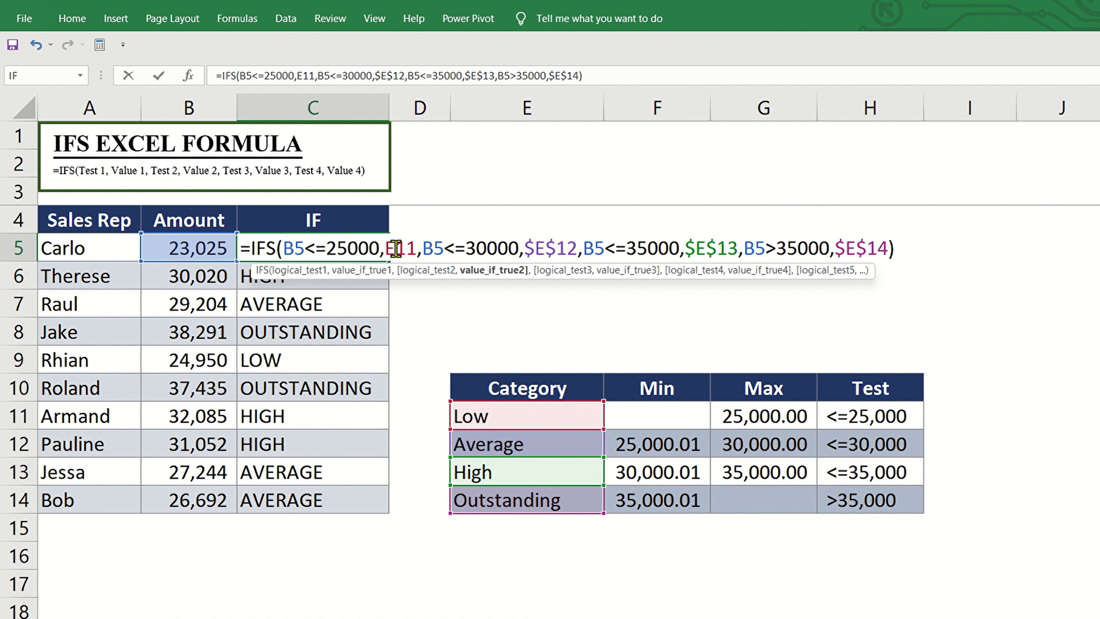
key(F4)
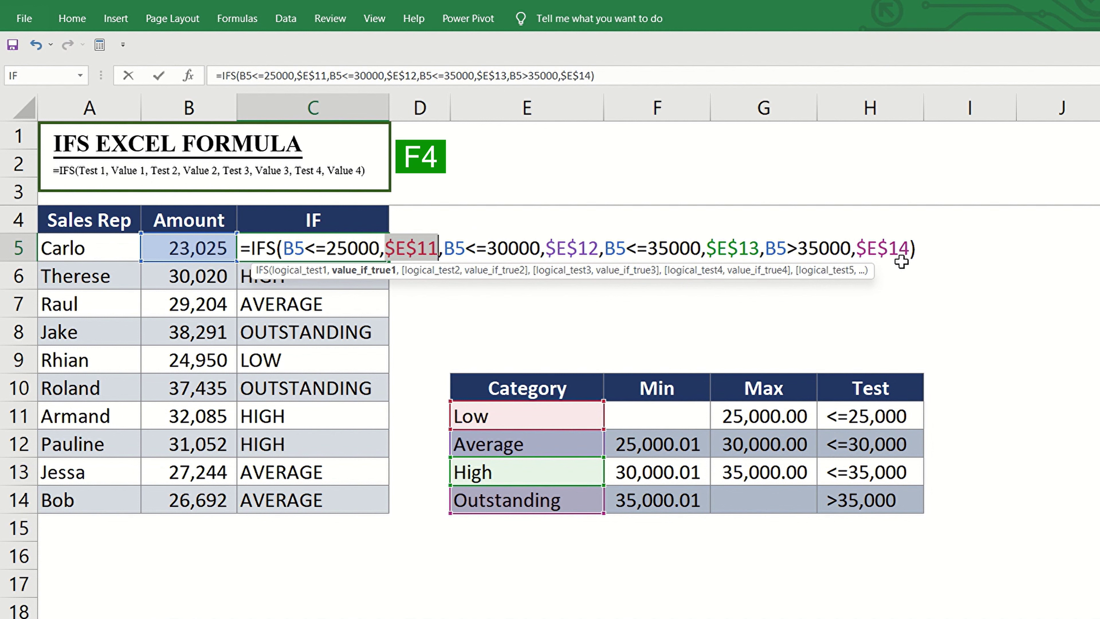
key(Return)
key(Up)
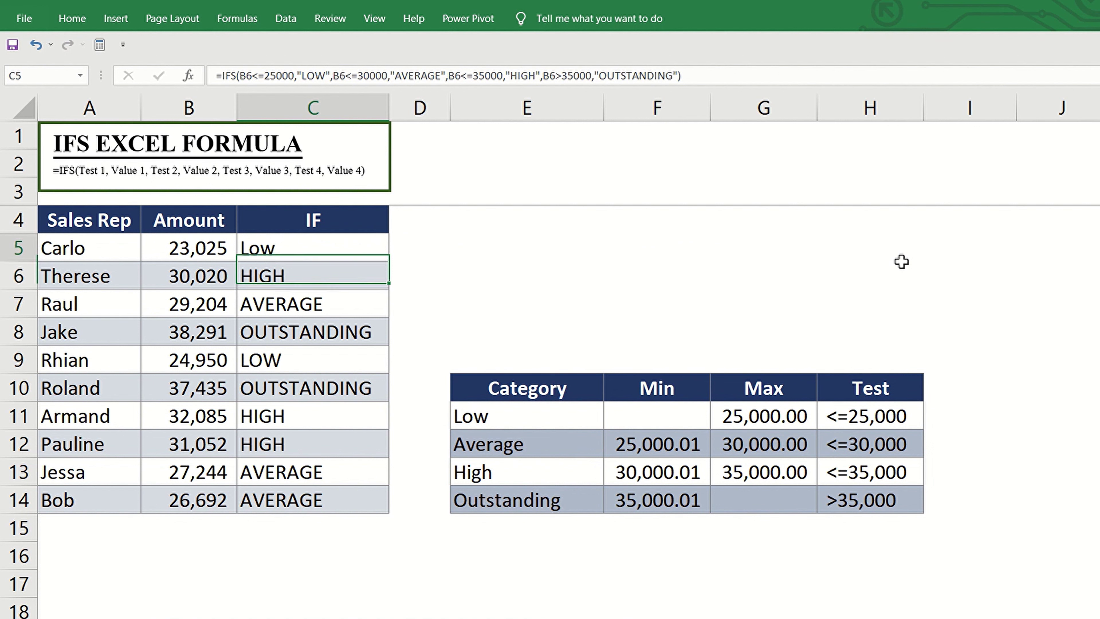